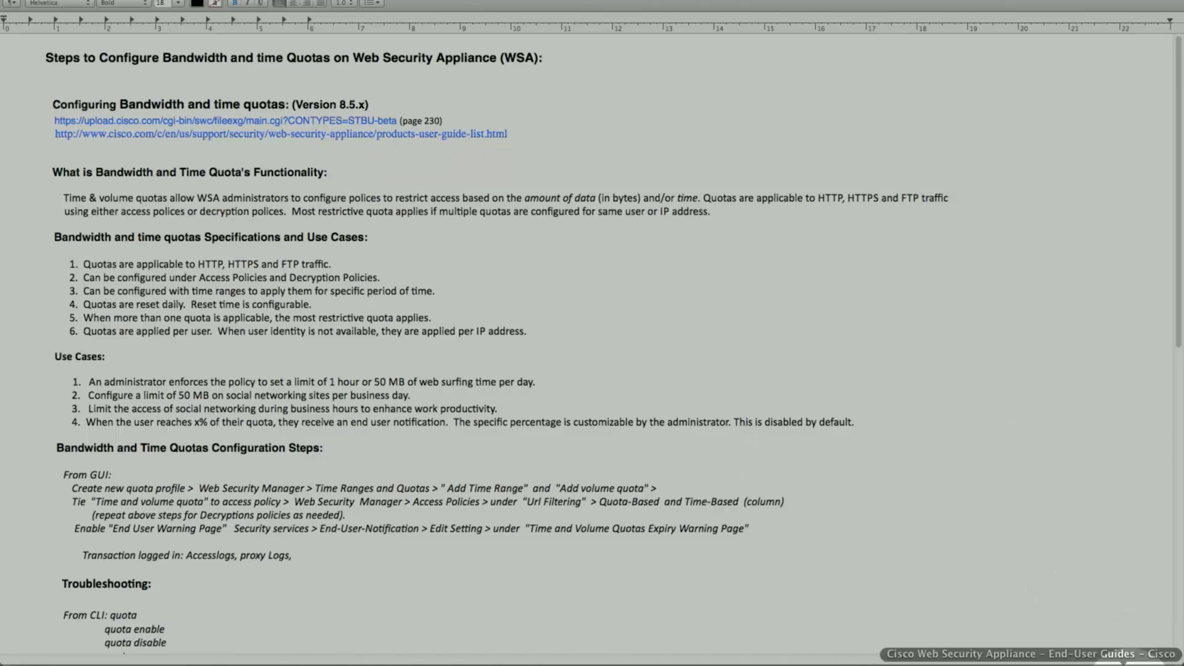
{"action": "left_click", "coordinate": [1124, 658]}
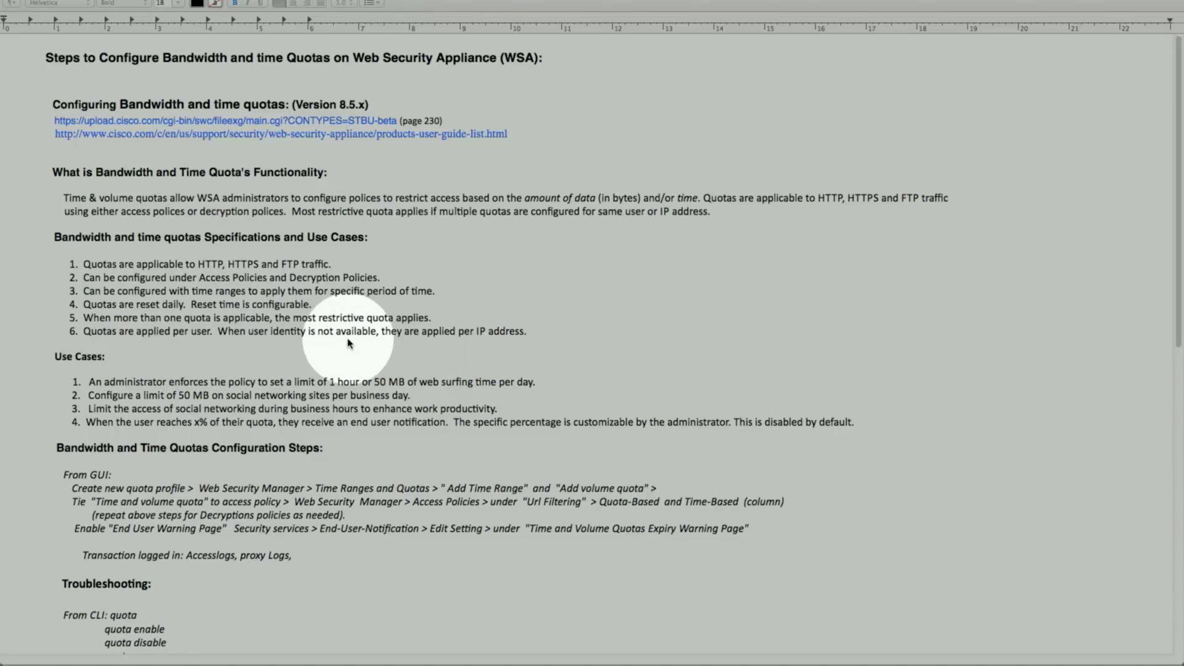
Scroll the quota notes down to the Configuration Steps section and its From GUI paths
{"action": "scroll", "coordinate": [43, 390], "scroll_direction": "down", "scroll_amount": 2}
{"action": "scroll", "coordinate": [43, 391], "scroll_direction": "down", "scroll_amount": 4}
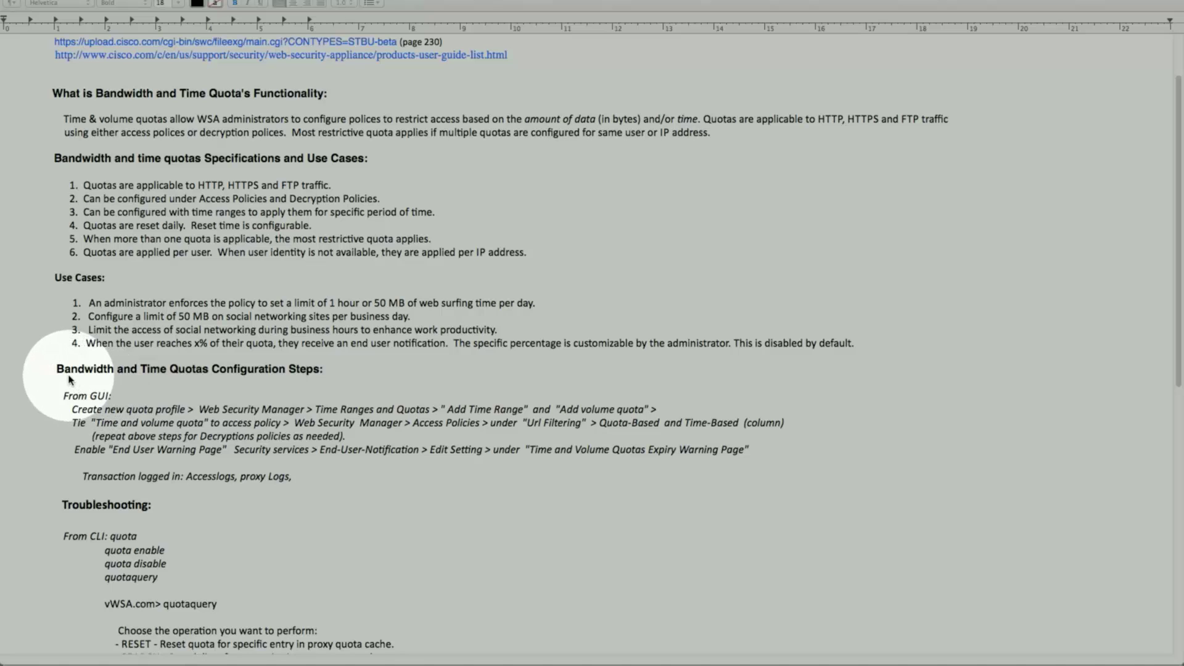
Scroll further to the Troubleshooting quota CLI commands and the start of the Caveat list
{"action": "scroll", "coordinate": [68, 386], "scroll_direction": "down", "scroll_amount": 3}
{"action": "scroll", "coordinate": [67, 386], "scroll_direction": "down", "scroll_amount": 2}
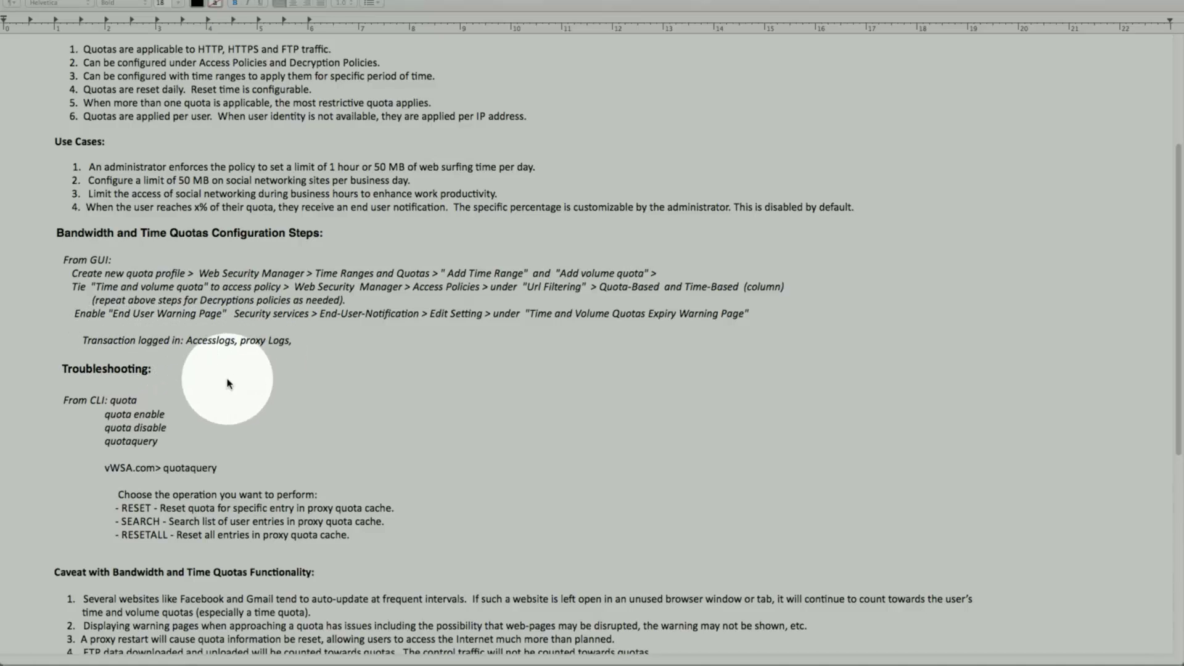
Scroll on to the full Caveat list and the first Sample Accesslogs entries
{"action": "scroll", "coordinate": [113, 404], "scroll_direction": "down", "scroll_amount": 3}
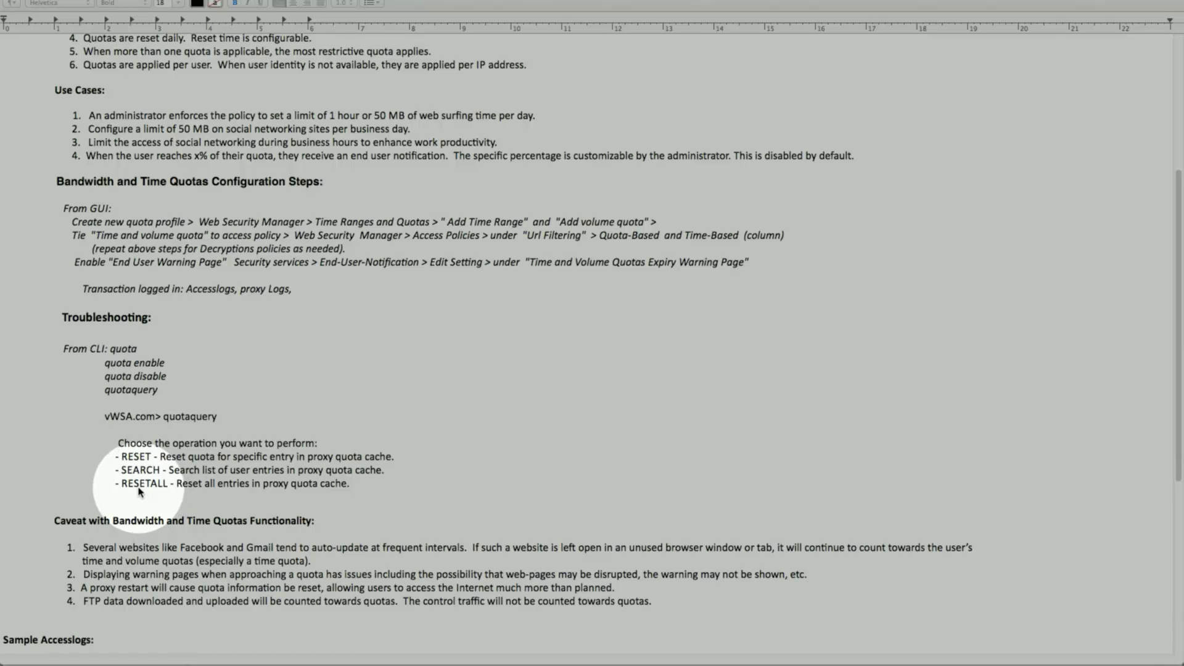
{"action": "scroll", "coordinate": [139, 491], "scroll_direction": "down", "scroll_amount": 5}
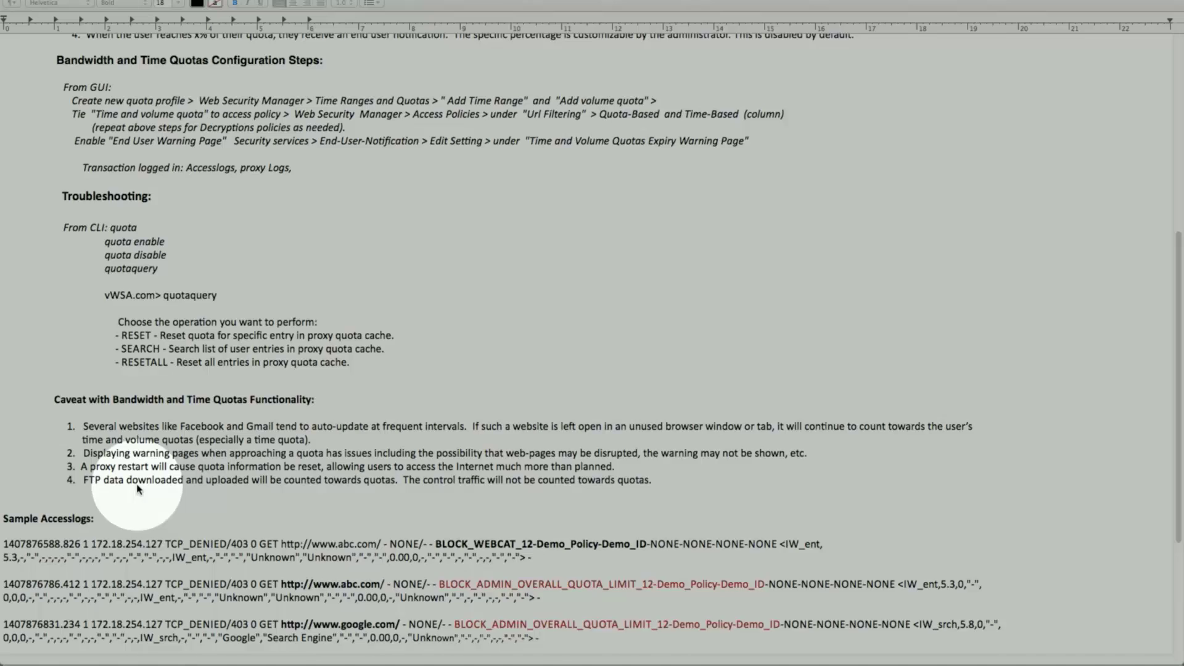
Scroll down to the Sample Proxy_Logs lines showing the volume quota exceeded
{"action": "scroll", "coordinate": [137, 488], "scroll_direction": "down", "scroll_amount": 3}
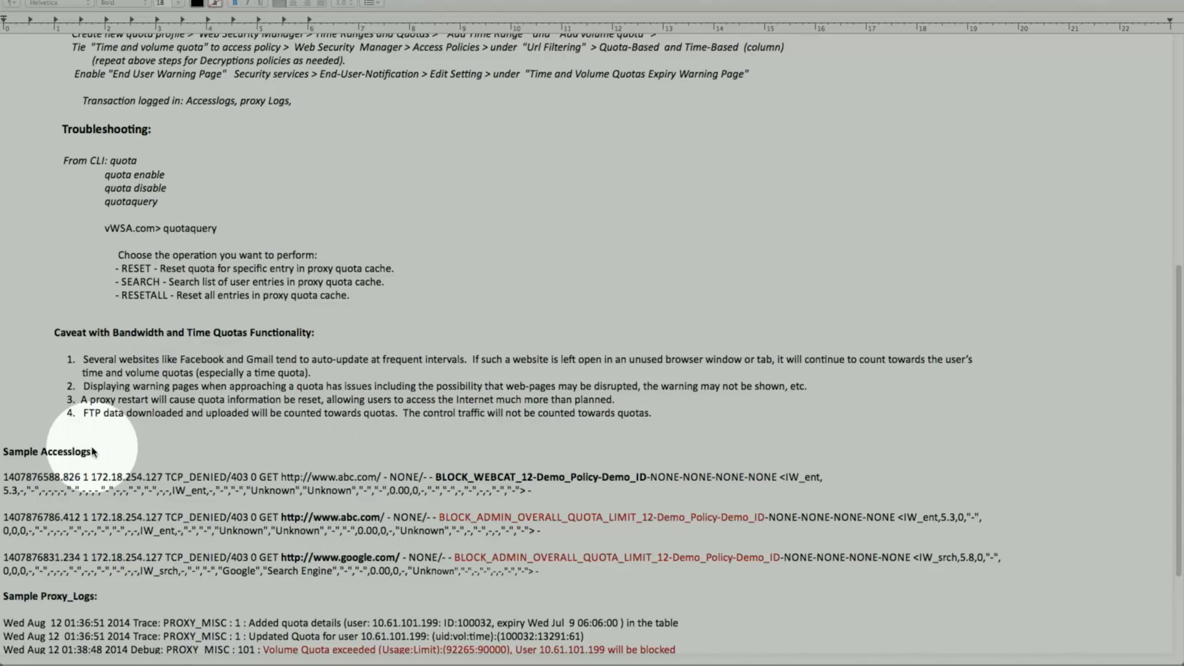
{"action": "scroll", "coordinate": [30, 471], "scroll_direction": "down", "scroll_amount": 3}
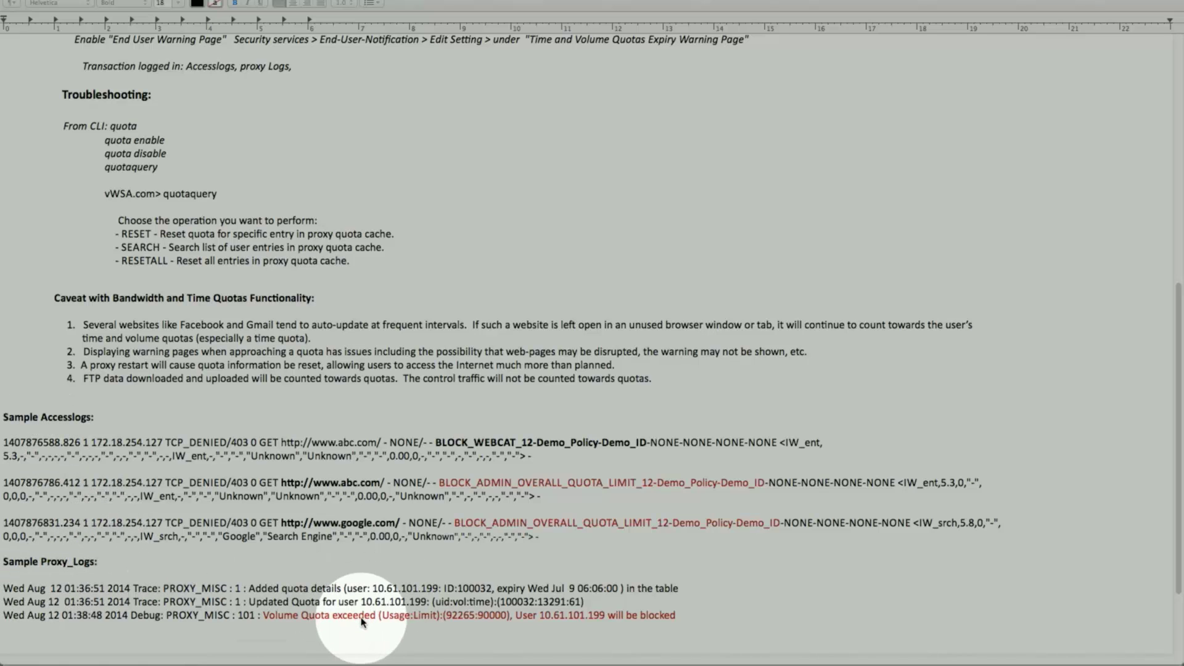
{"action": "scroll", "coordinate": [170, 587], "scroll_direction": "down", "scroll_amount": 4}
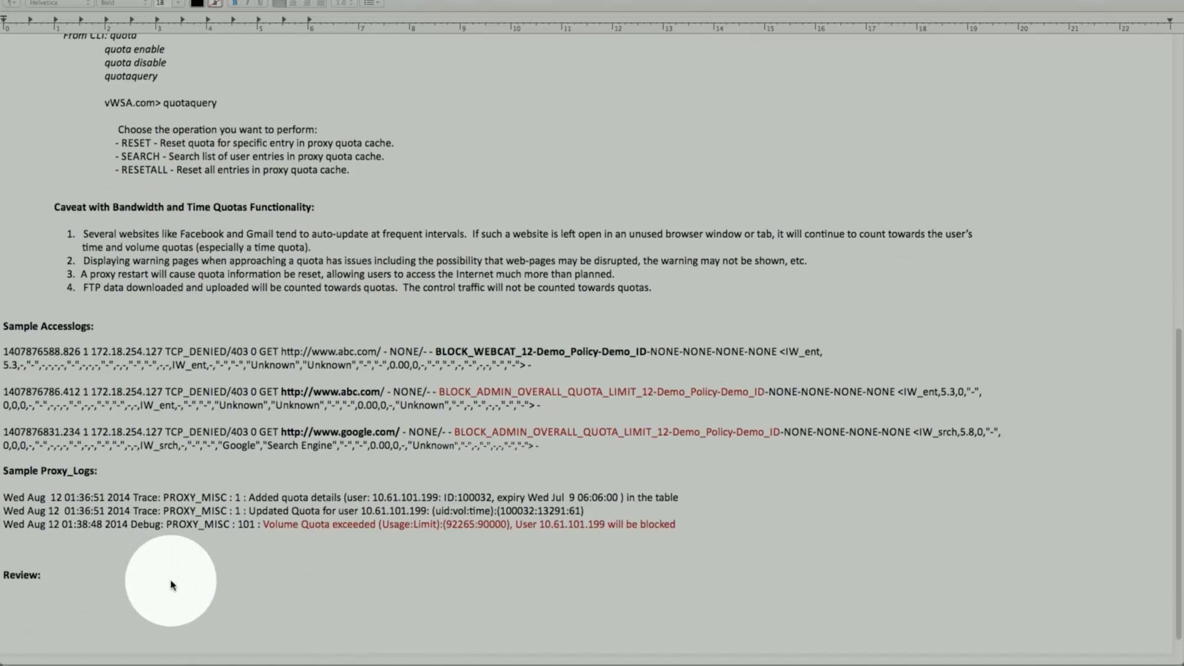
{"action": "scroll", "coordinate": [132, 566], "scroll_direction": "up", "scroll_amount": 3}
{"action": "scroll", "coordinate": [137, 568], "scroll_direction": "up", "scroll_amount": 15}
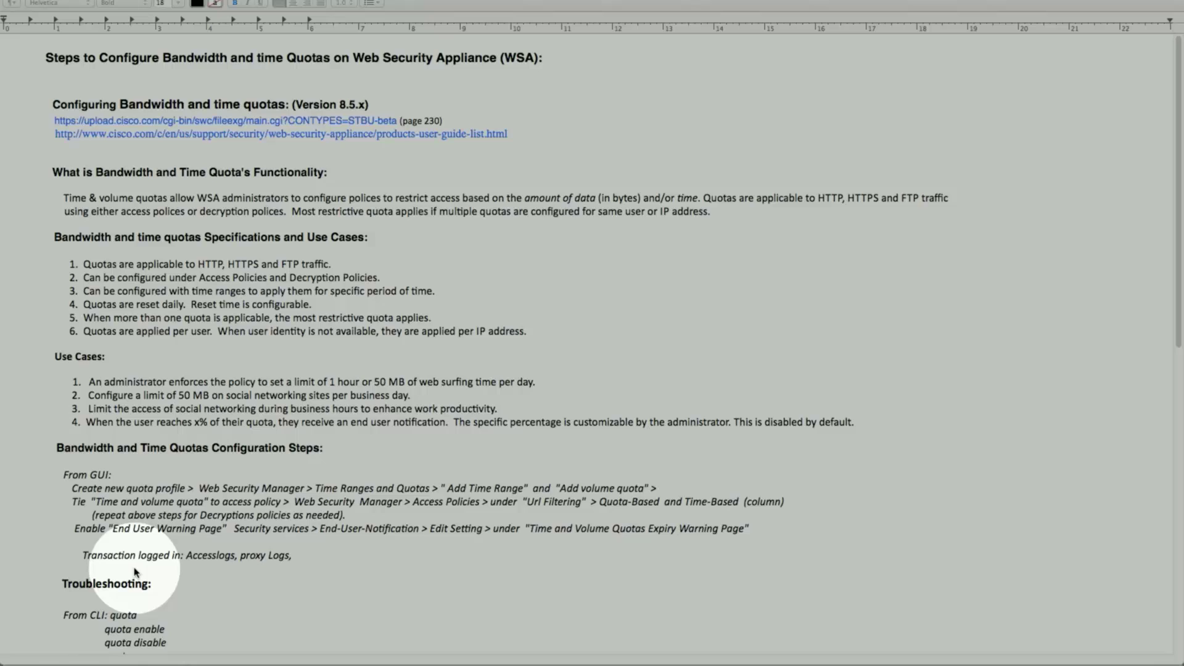
{"action": "scroll", "coordinate": [134, 572], "scroll_direction": "down", "scroll_amount": 7}
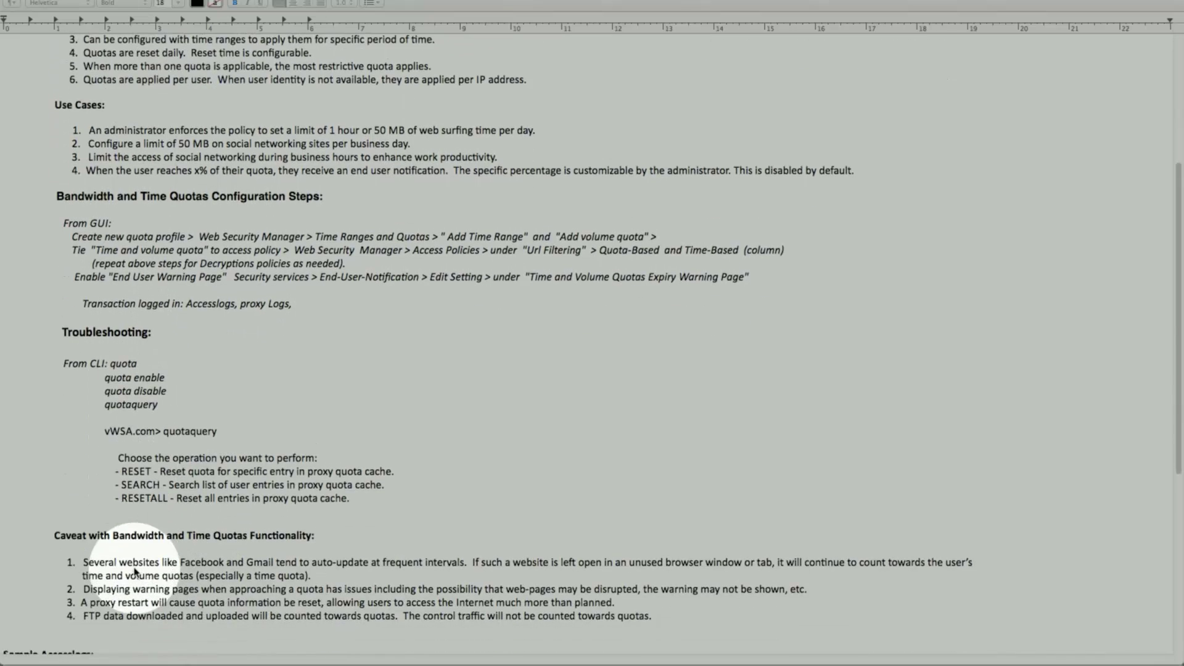
{"action": "scroll", "coordinate": [135, 572], "scroll_direction": "down", "scroll_amount": 3}
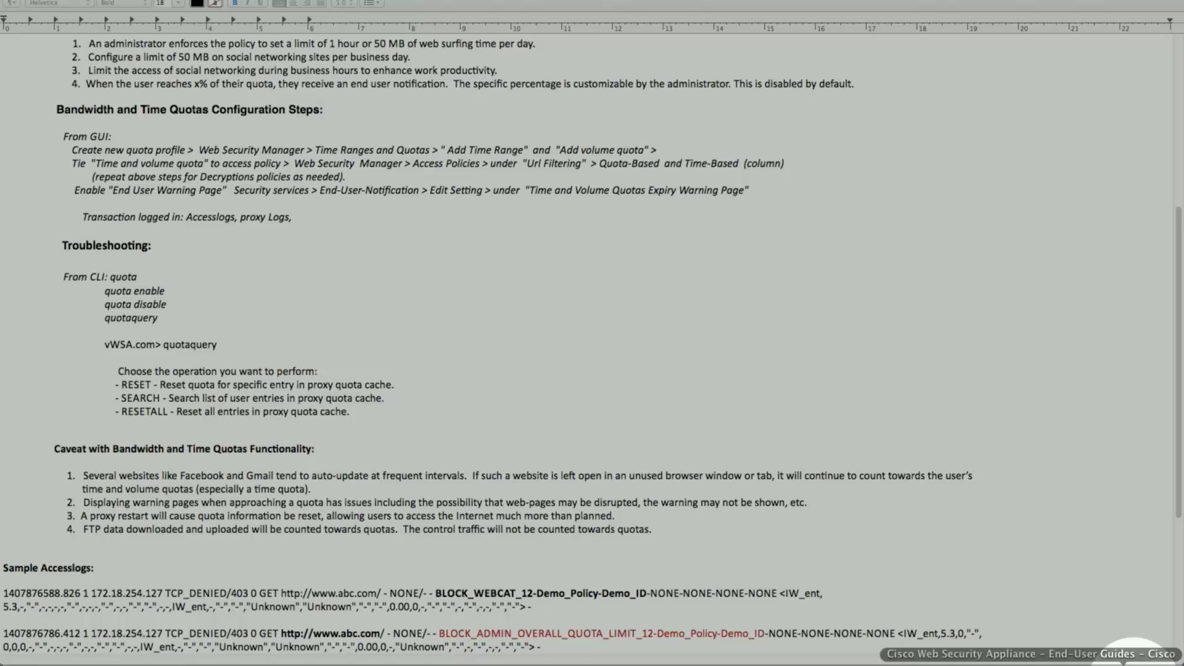
Return to the WSA browser tab and open Time Ranges and Quotas, listing Demo Quota (1 KB)
{"action": "left_click", "coordinate": [1126, 661]}
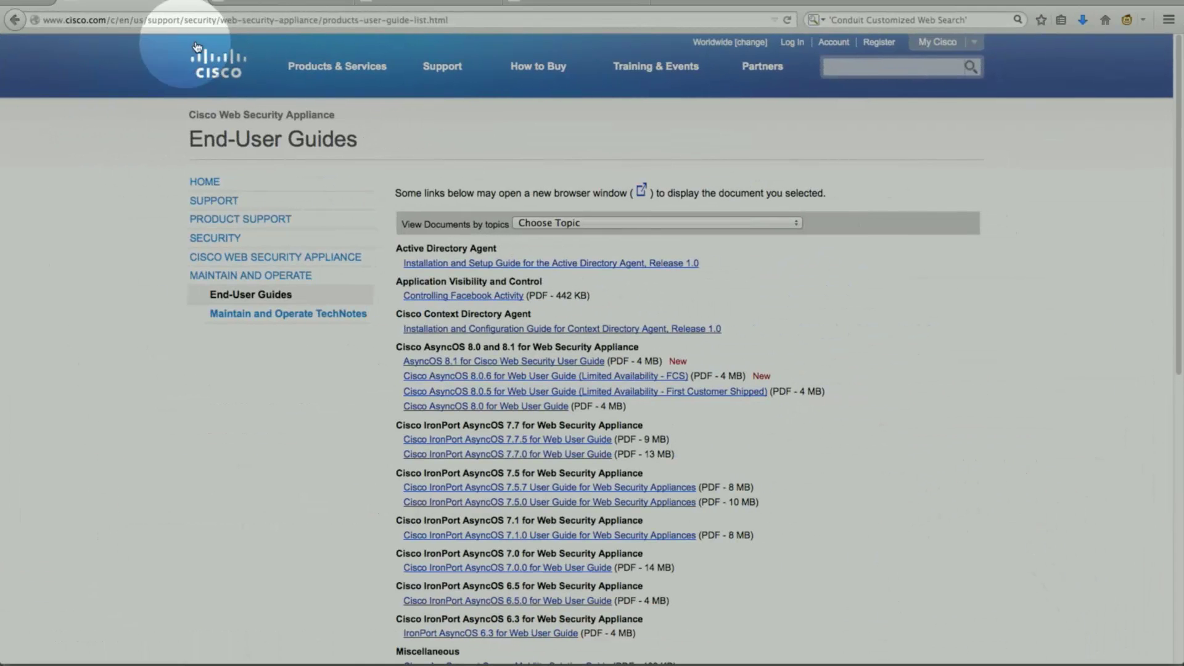
{"action": "left_click", "coordinate": [425, 6]}
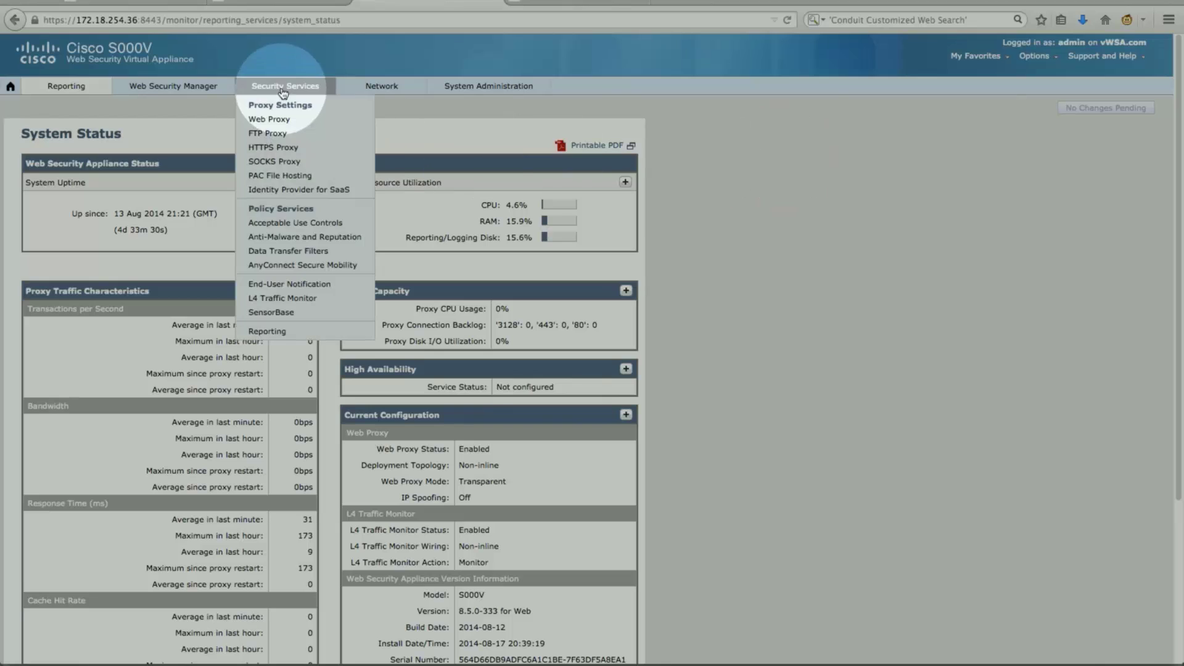
{"action": "mouse_move", "coordinate": [198, 91]}
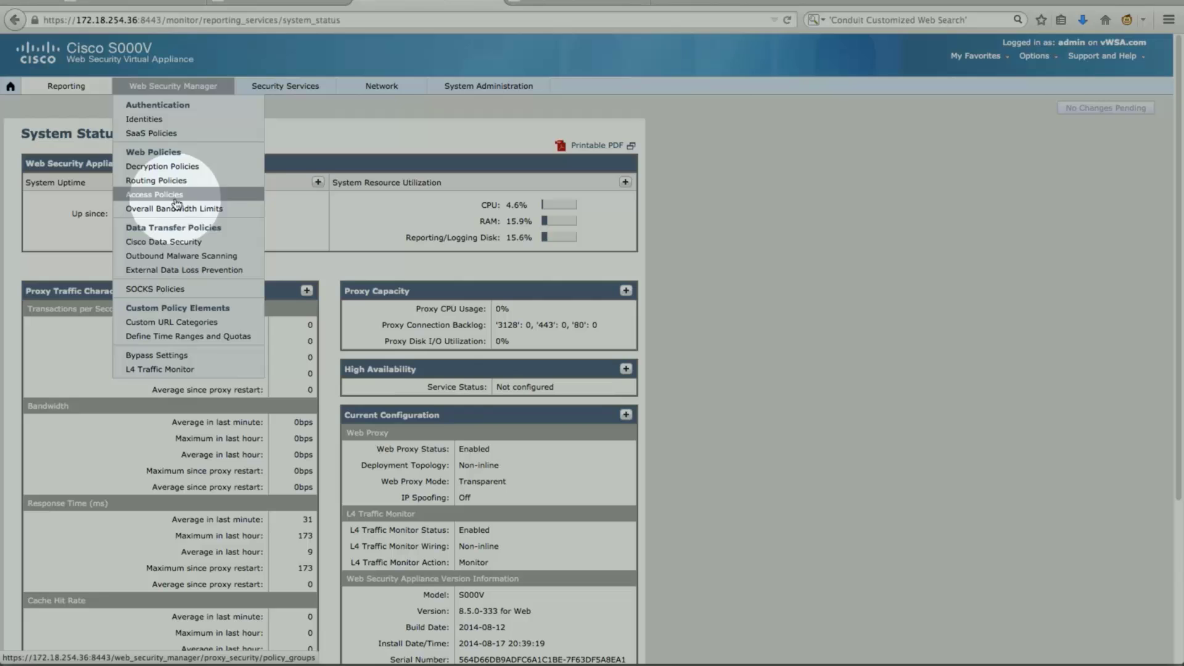
{"action": "left_click", "coordinate": [188, 336]}
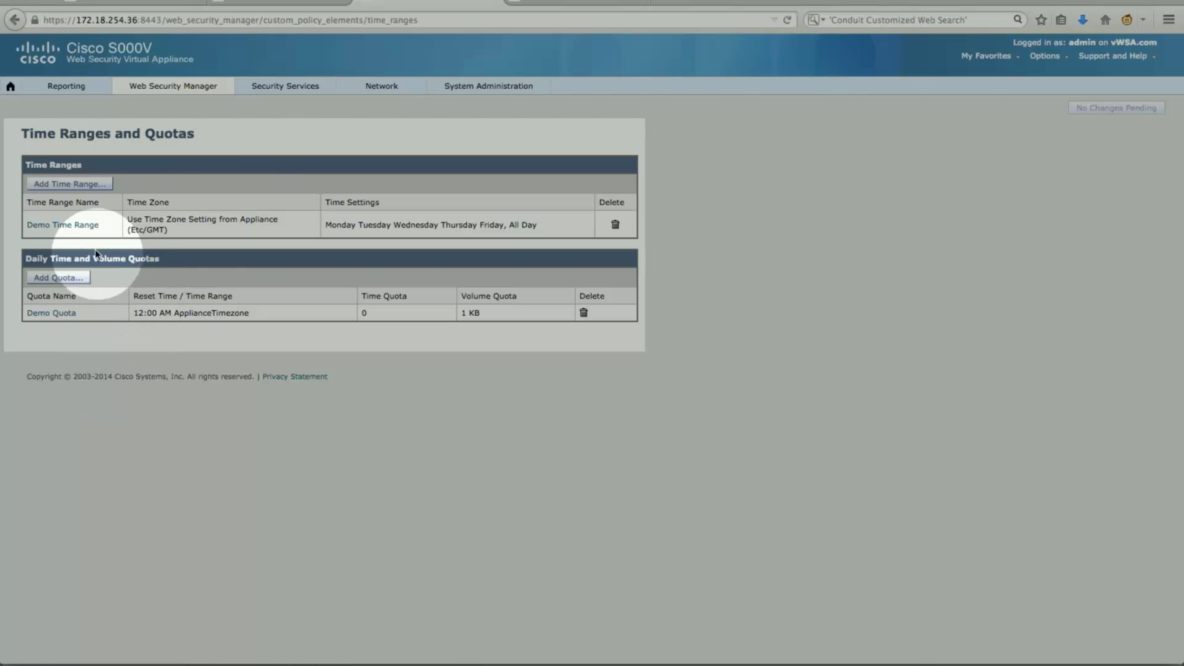
{"action": "left_click", "coordinate": [77, 226]}
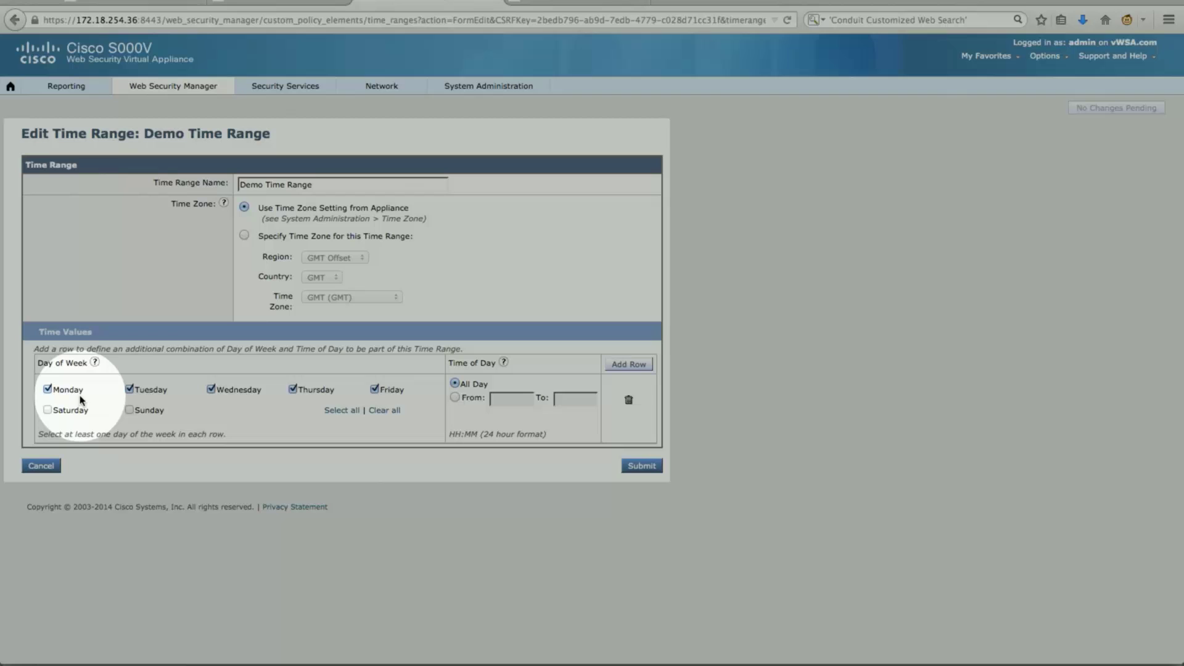
{"action": "left_click", "coordinate": [42, 466]}
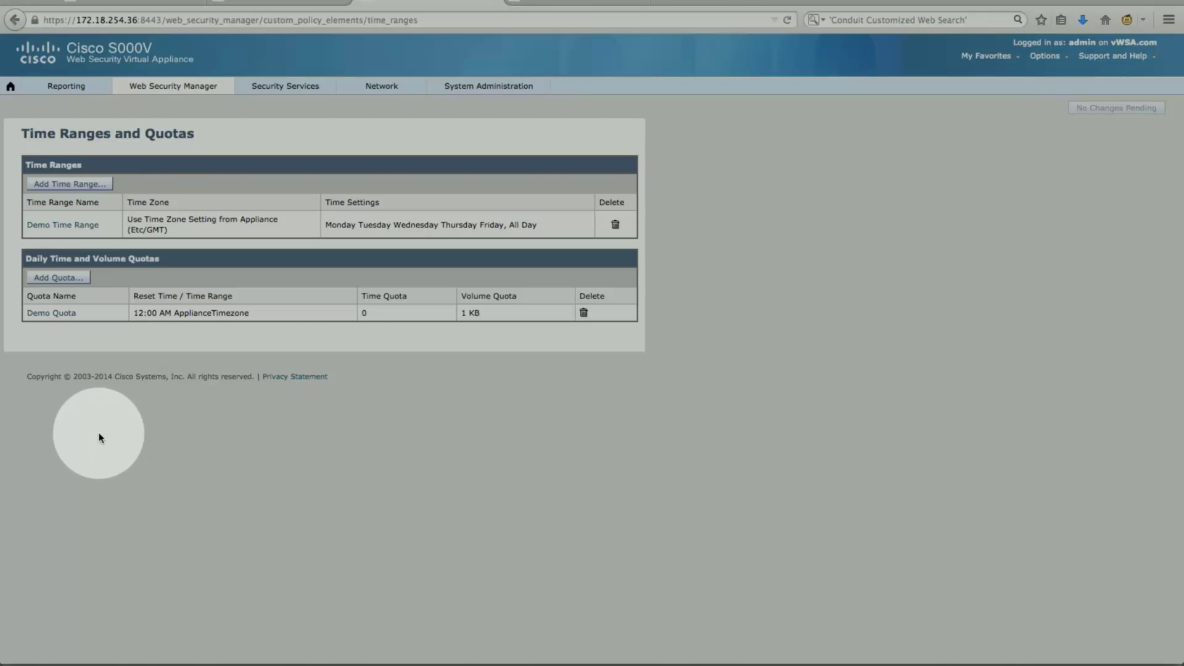
Open Demo Quota, keep its volume quota unit as KB, and cancel back to the list
{"action": "left_click", "coordinate": [55, 316]}
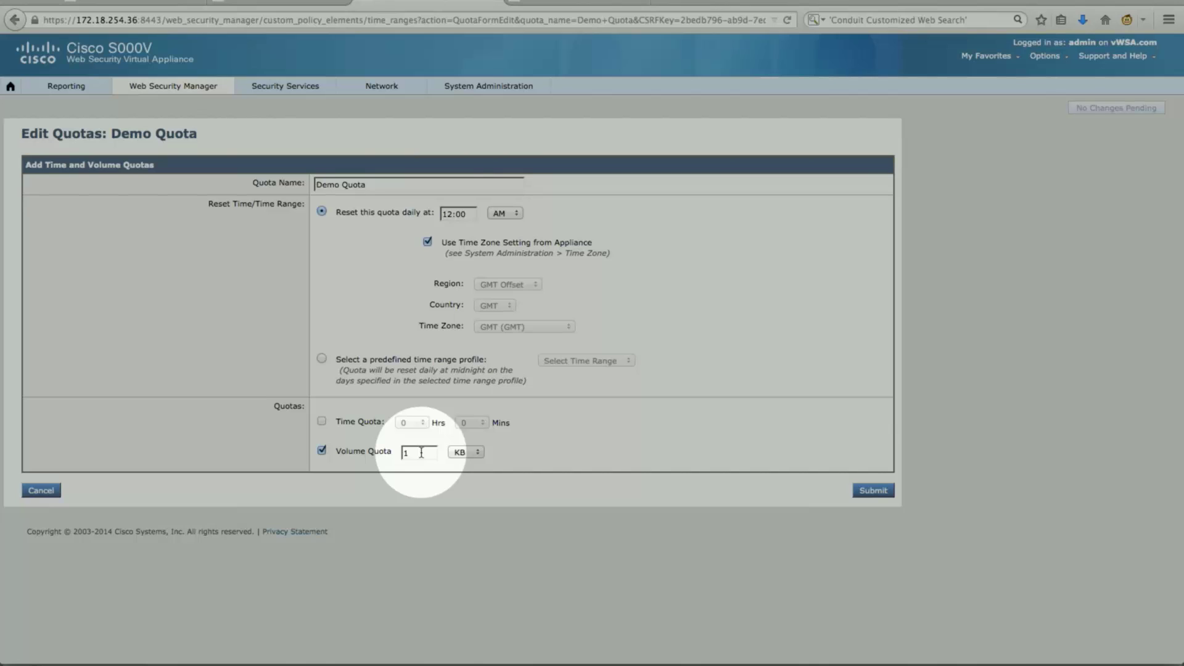
{"action": "left_click", "coordinate": [476, 454]}
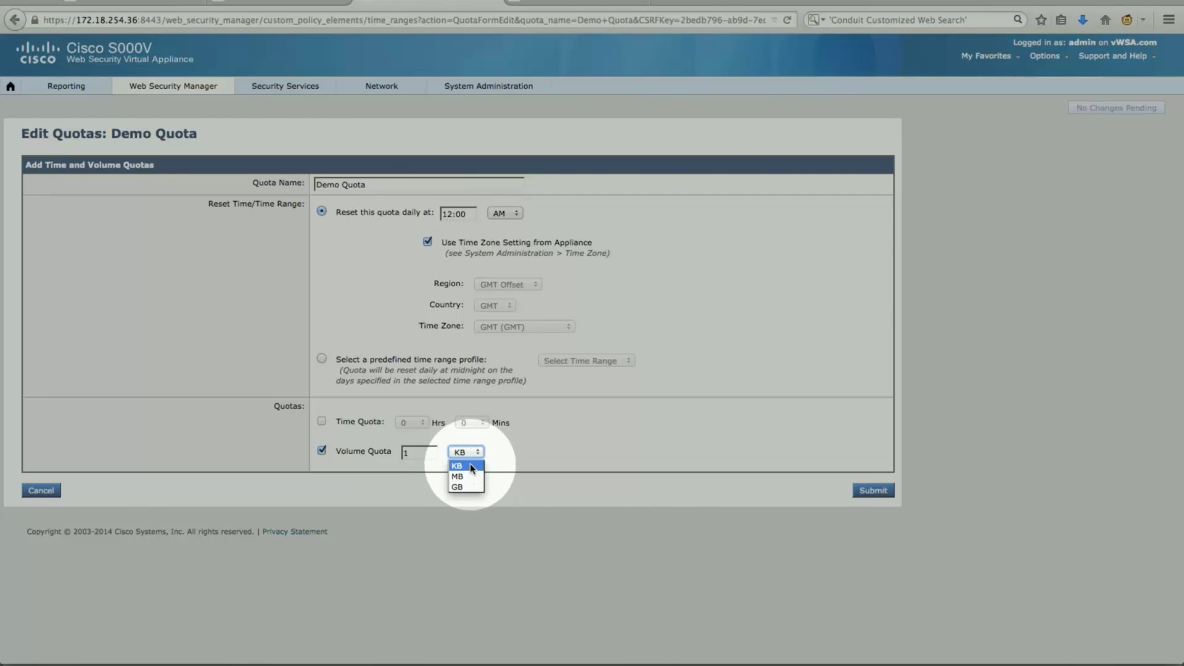
{"action": "left_click", "coordinate": [470, 466]}
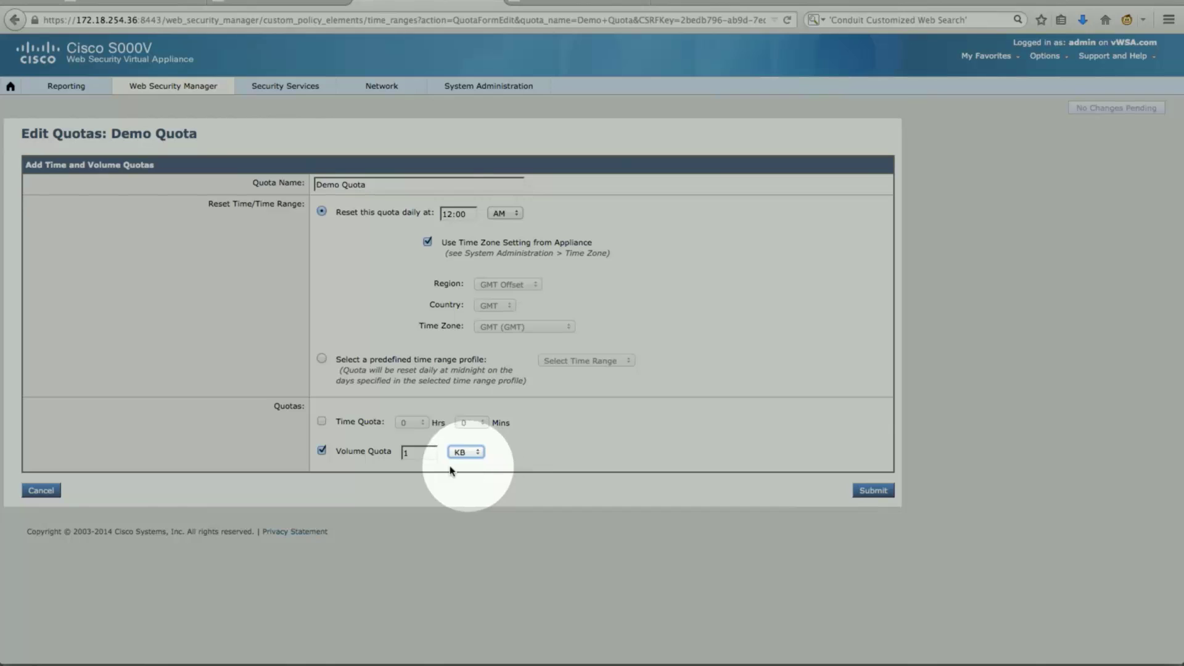
{"action": "left_click", "coordinate": [41, 491]}
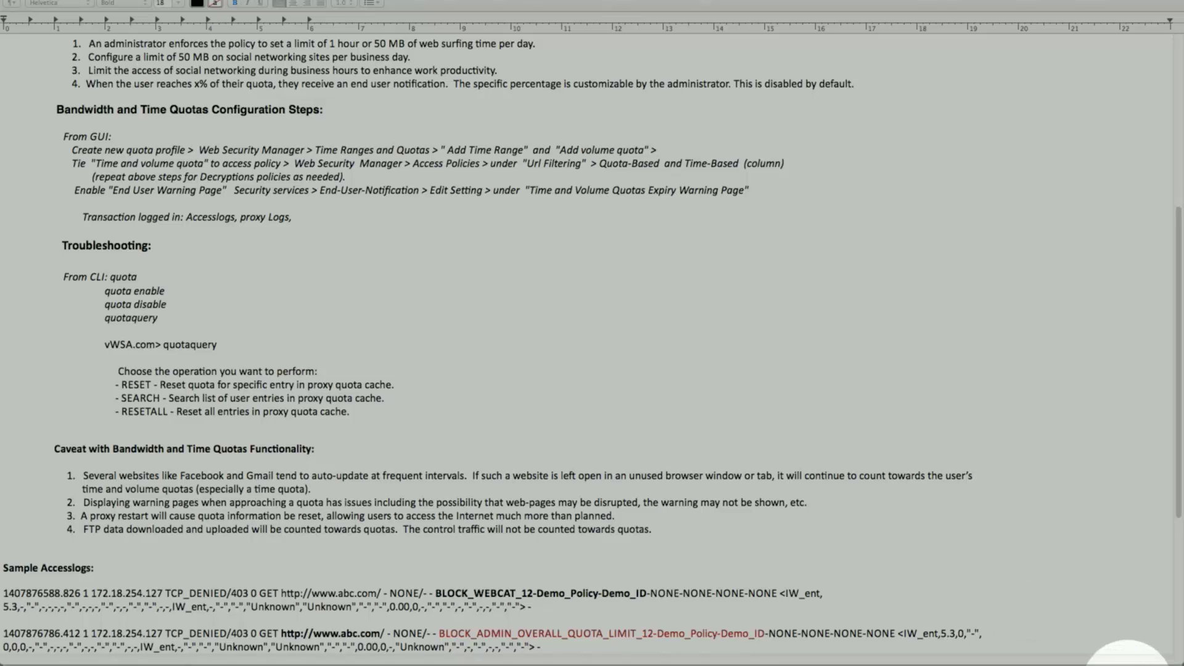
{"action": "left_click", "coordinate": [1126, 660]}
Review End-User Notification quota warnings (90% volume, 60 minutes left), then leave without saving
{"action": "left_click", "coordinate": [303, 91]}
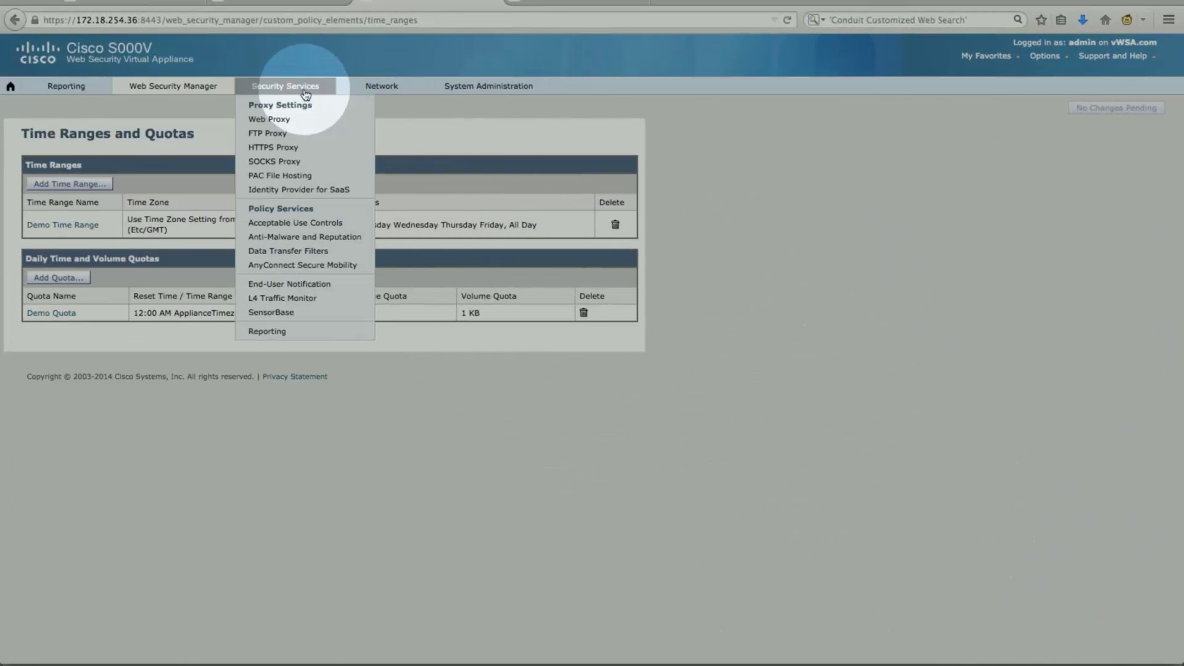
{"action": "left_click", "coordinate": [304, 283]}
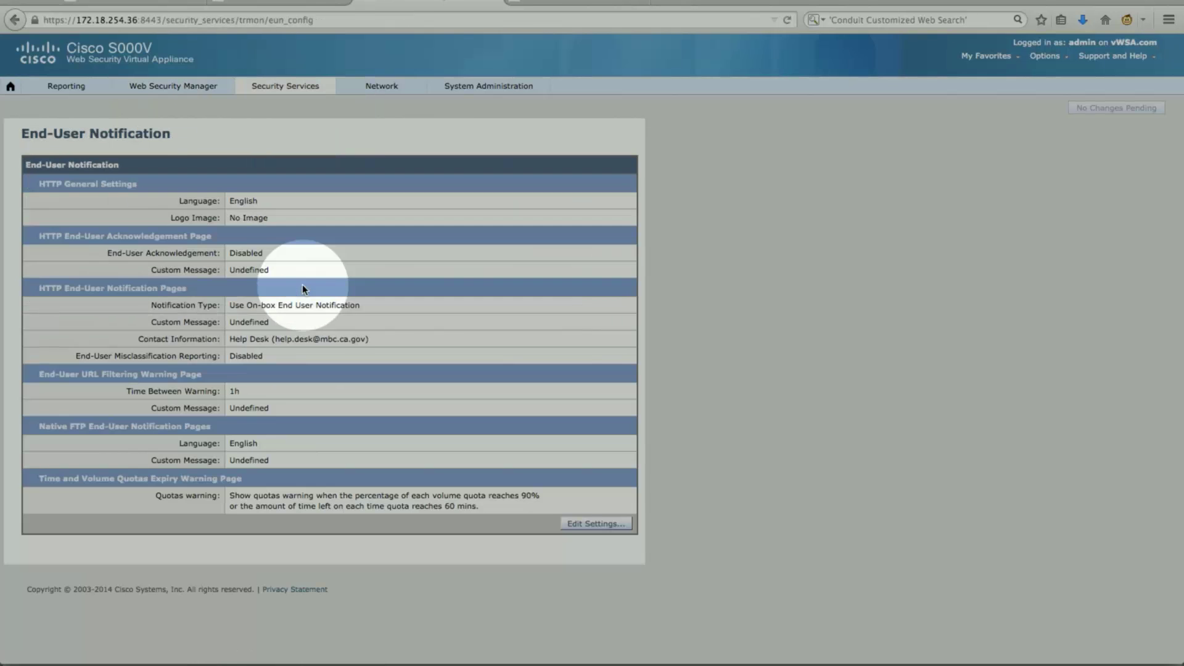
{"action": "left_click", "coordinate": [608, 525]}
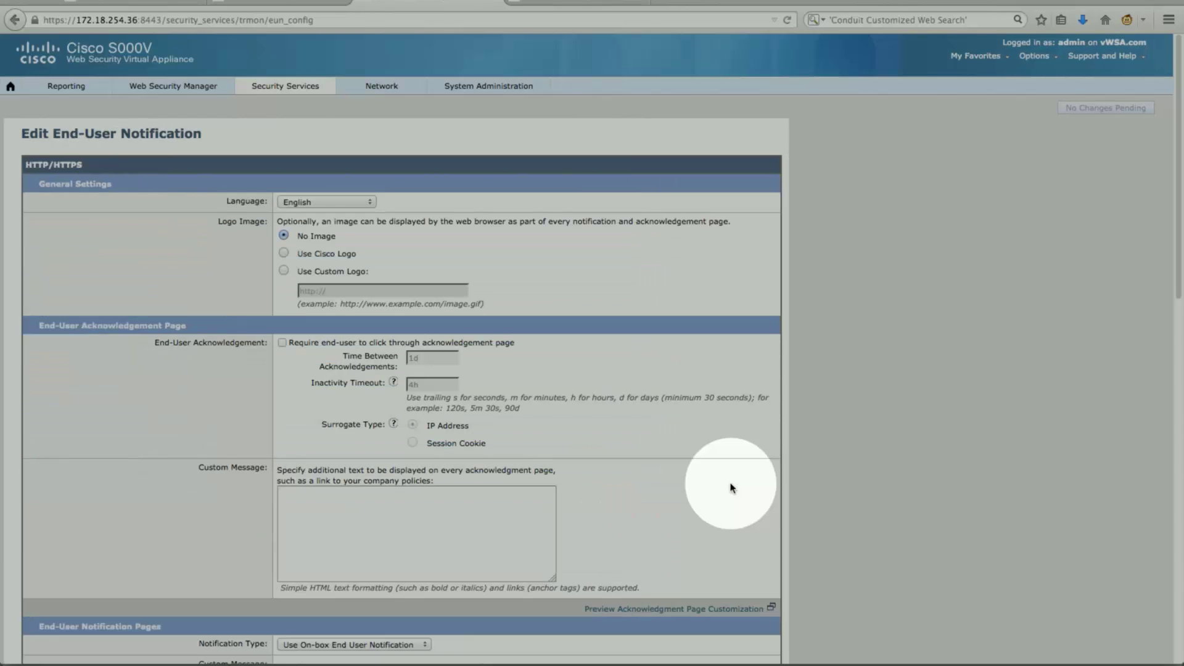
{"action": "scroll", "coordinate": [748, 465], "scroll_direction": "down", "scroll_amount": 15}
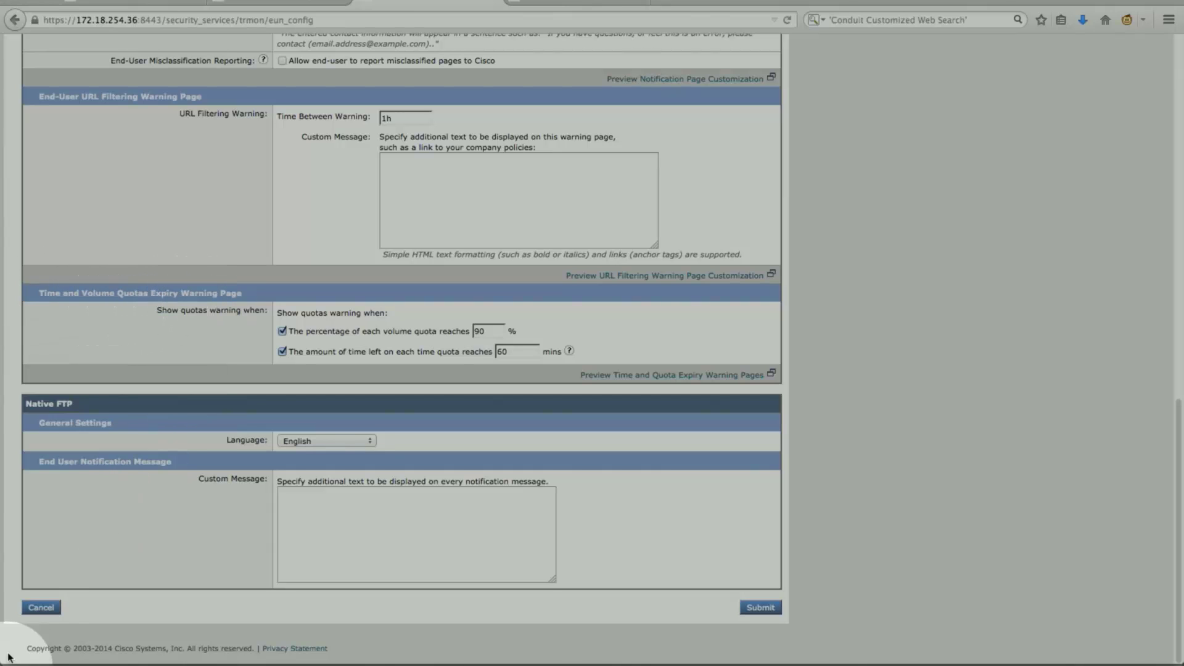
{"action": "left_click", "coordinate": [41, 608]}
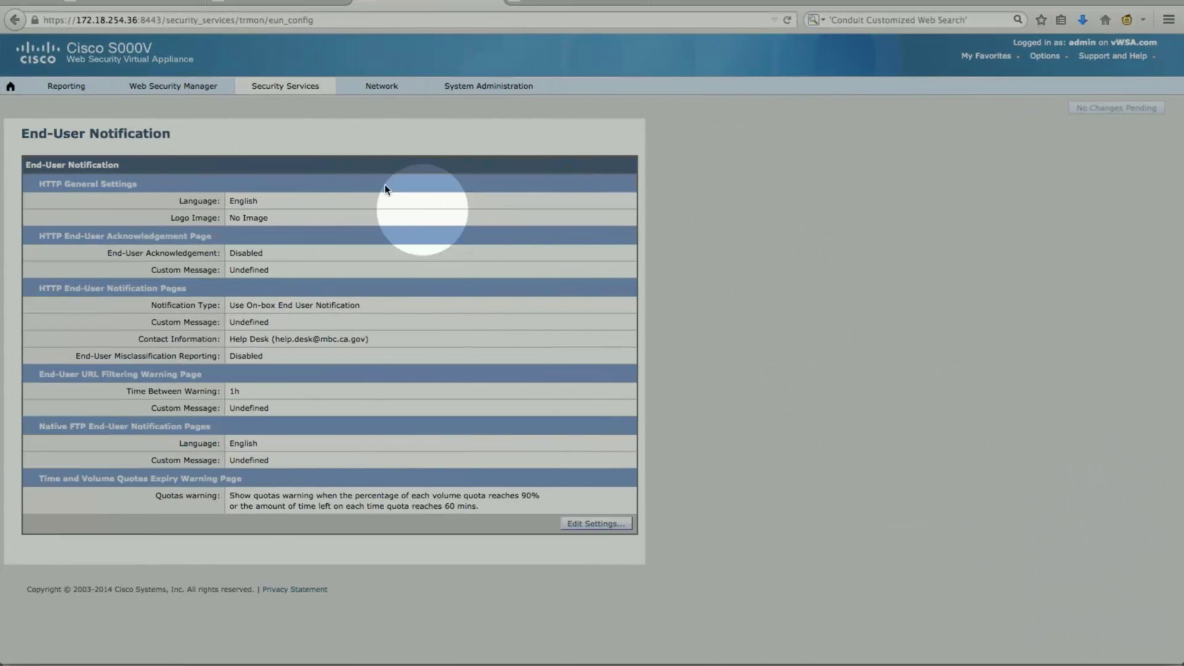
Go back to the Time Ranges and Quotas page
{"action": "left_click", "coordinate": [288, 90]}
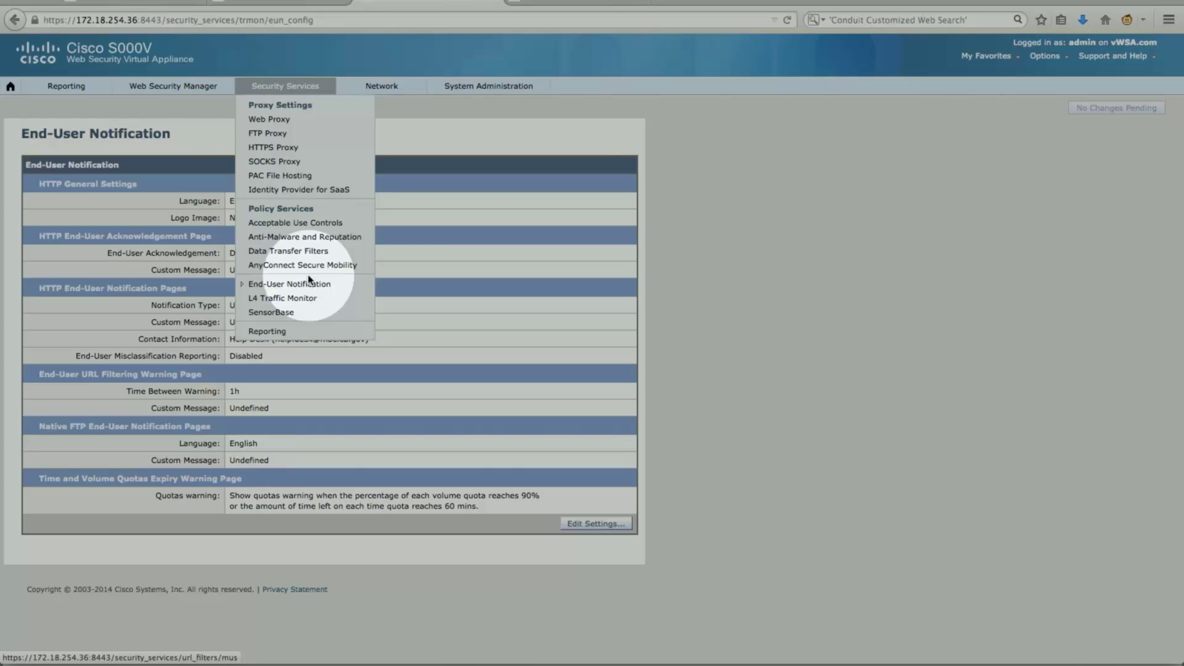
{"action": "mouse_move", "coordinate": [185, 87]}
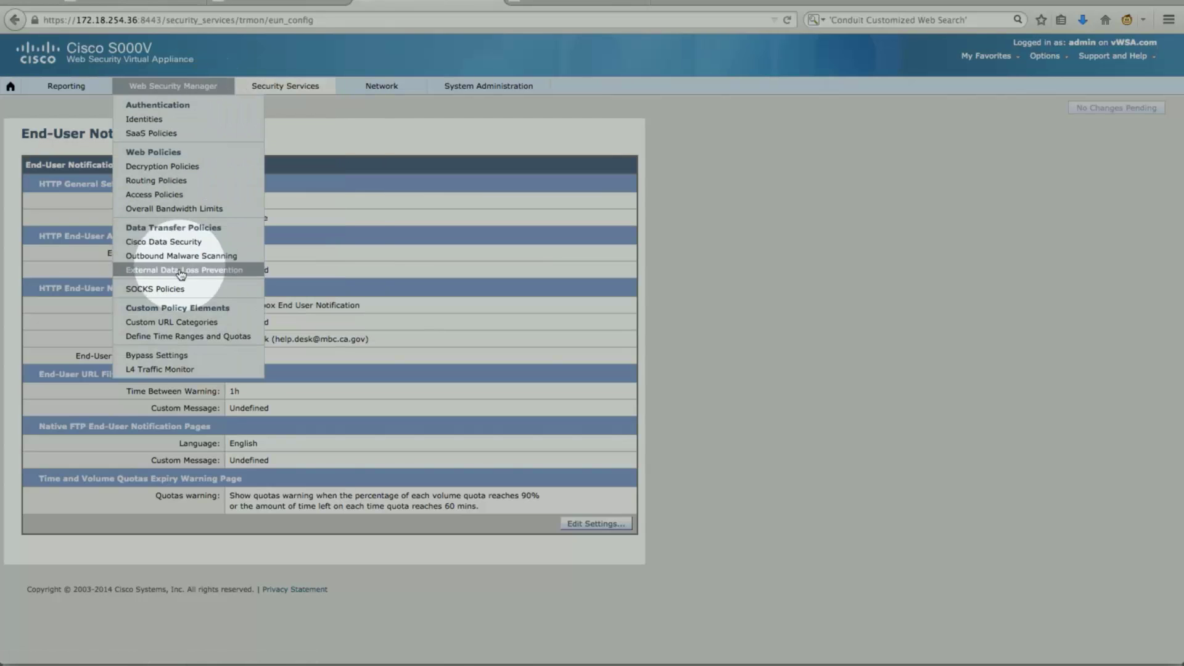
{"action": "left_click", "coordinate": [191, 335]}
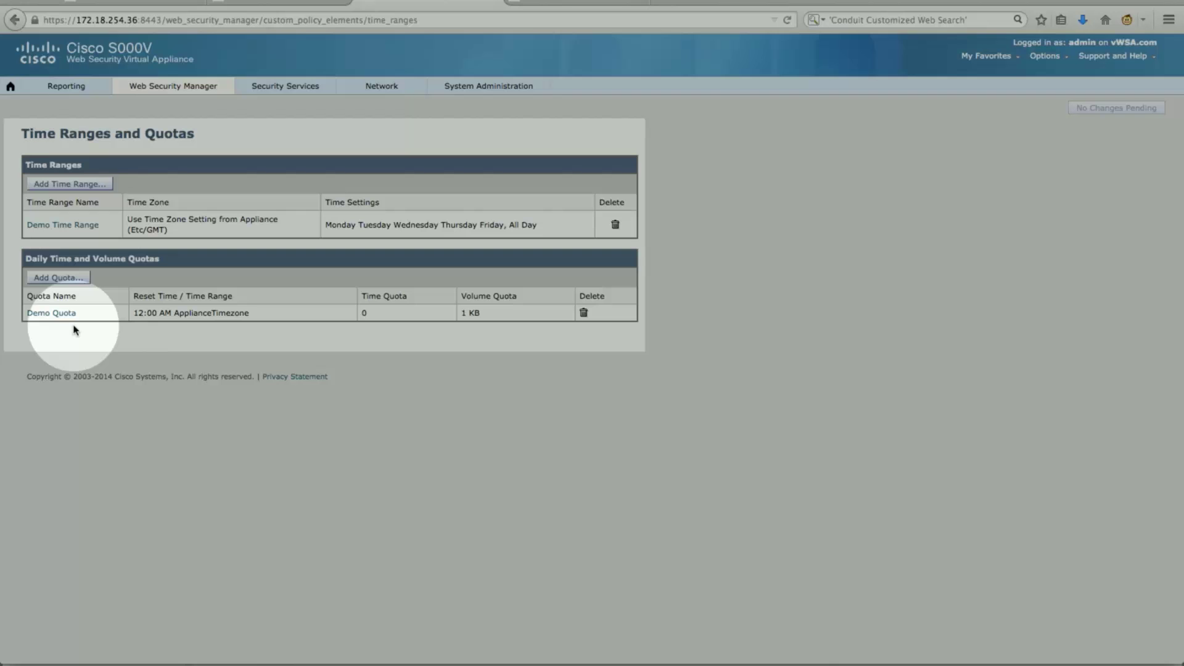
Open Access Policies and the URL Filtering settings of Demo Policy
{"action": "left_click", "coordinate": [168, 91]}
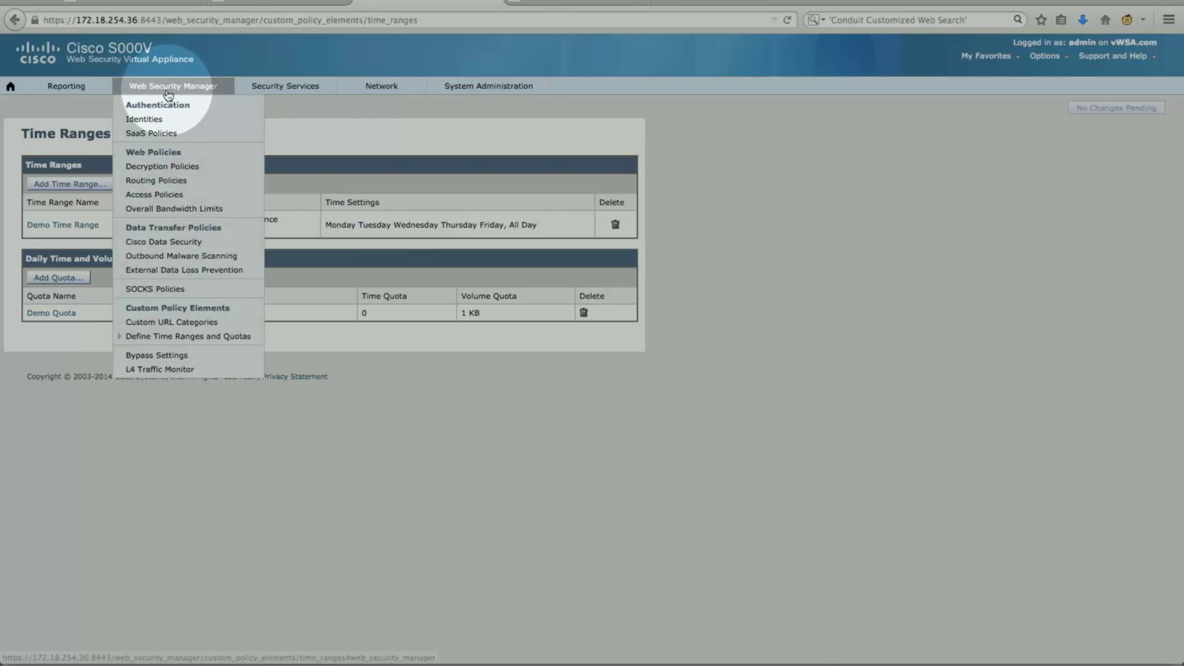
{"action": "left_click", "coordinate": [154, 194]}
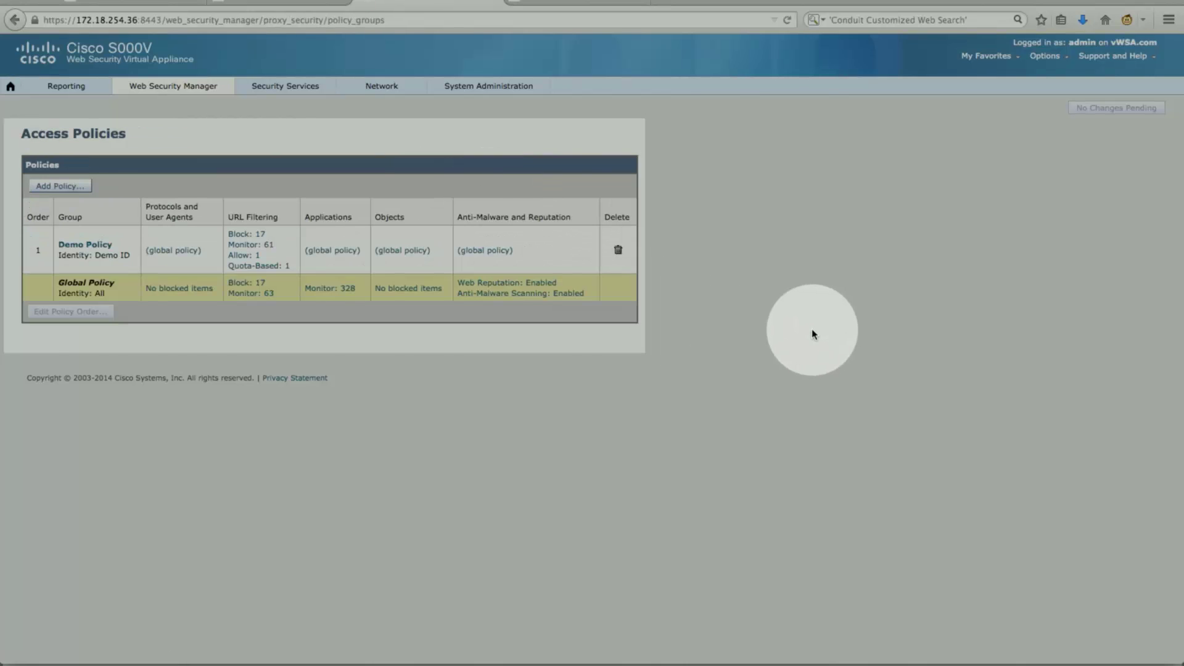
{"action": "left_click", "coordinate": [253, 254]}
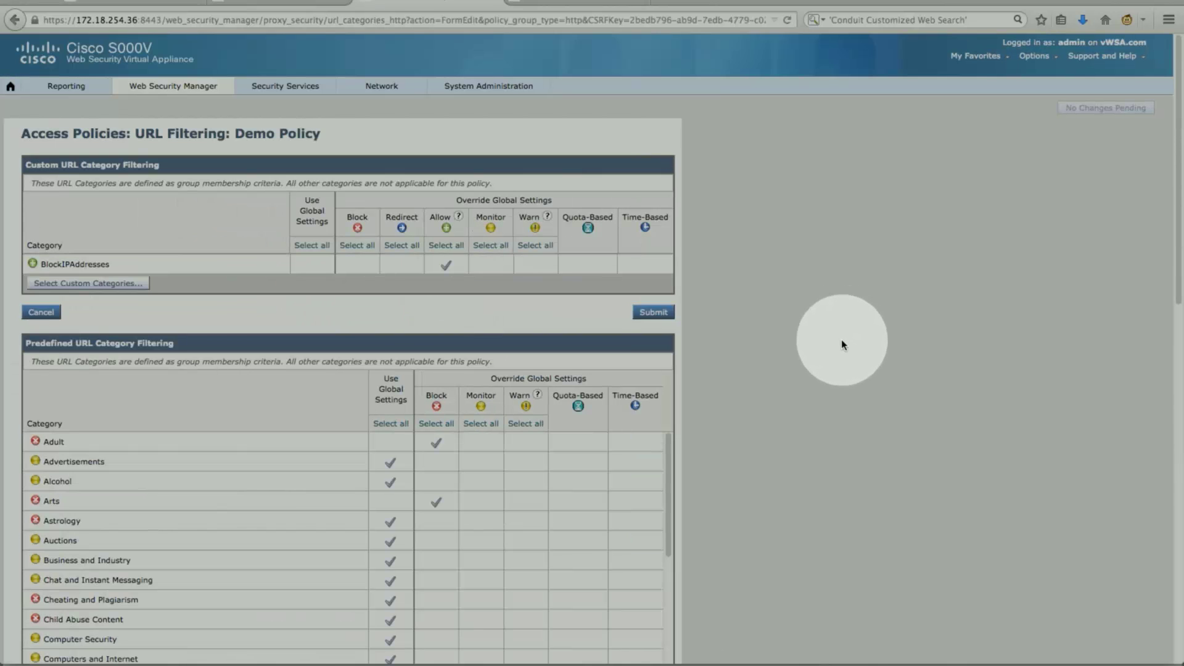
Make Entertainment time-based: Block within Demo Time Range, Monitor outside it
{"action": "scroll", "coordinate": [842, 357], "scroll_direction": "down", "scroll_amount": 6}
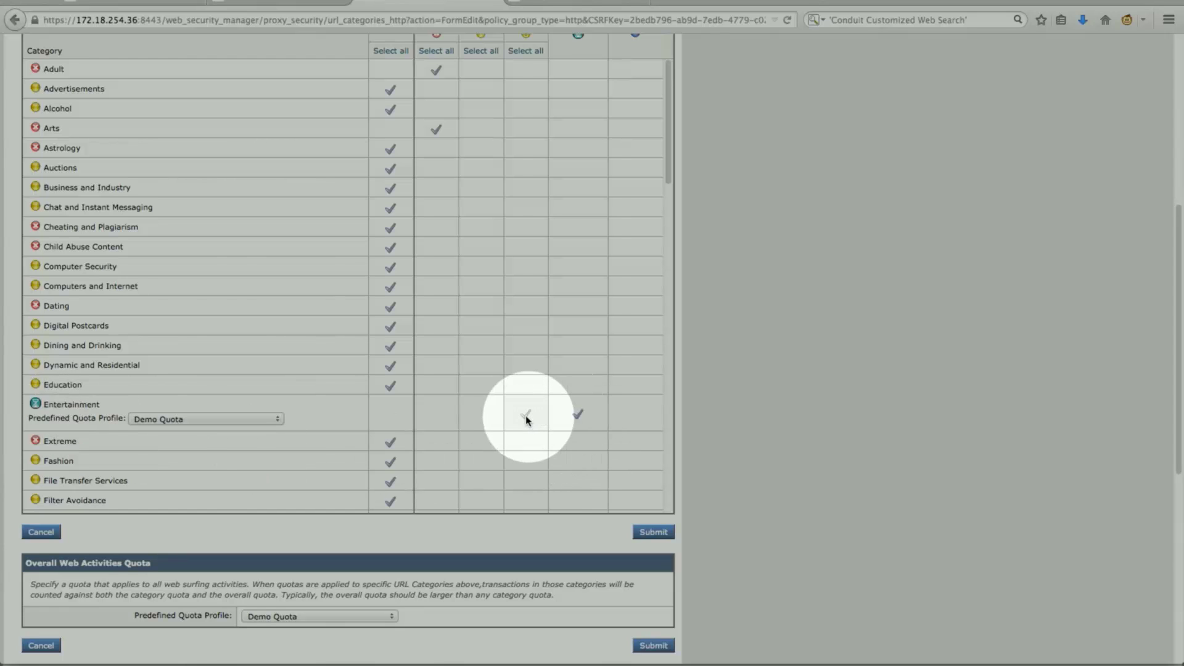
{"action": "scroll", "coordinate": [742, 403], "scroll_direction": "up", "scroll_amount": 2}
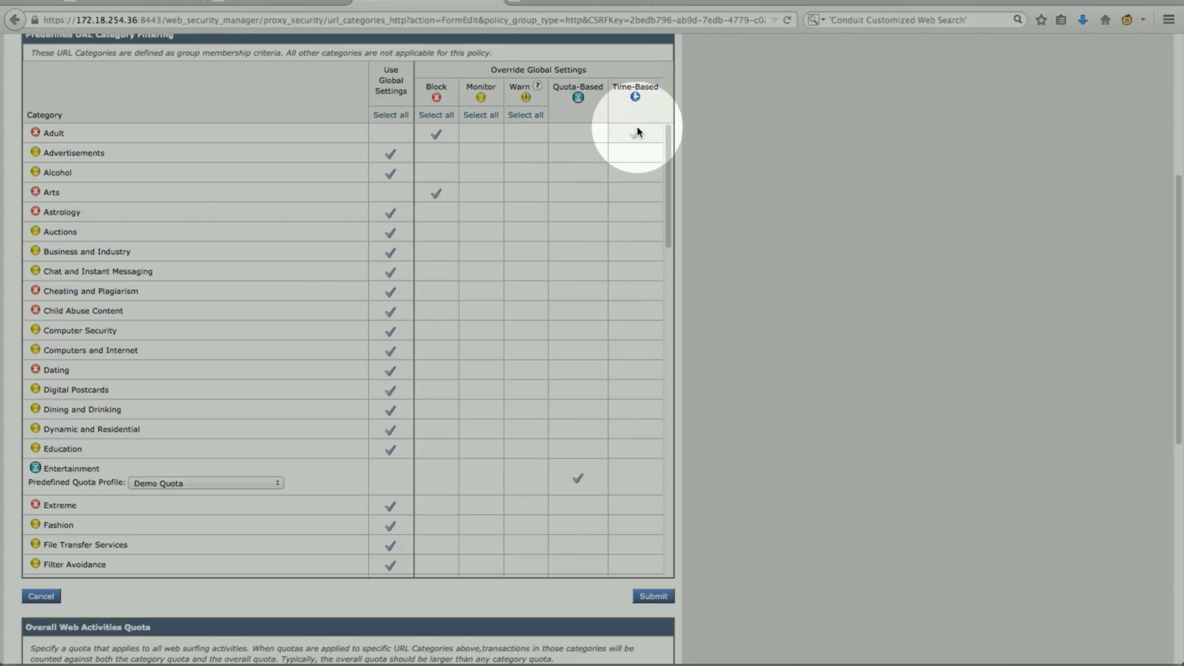
{"action": "left_click", "coordinate": [630, 479]}
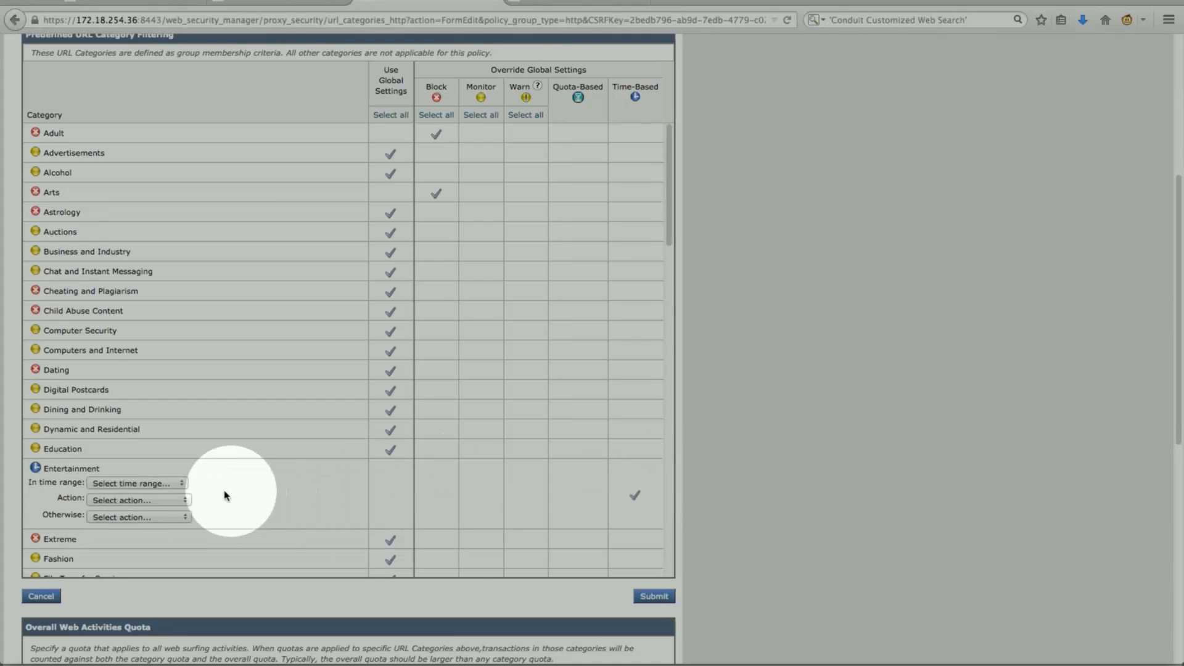
{"action": "left_click", "coordinate": [171, 485]}
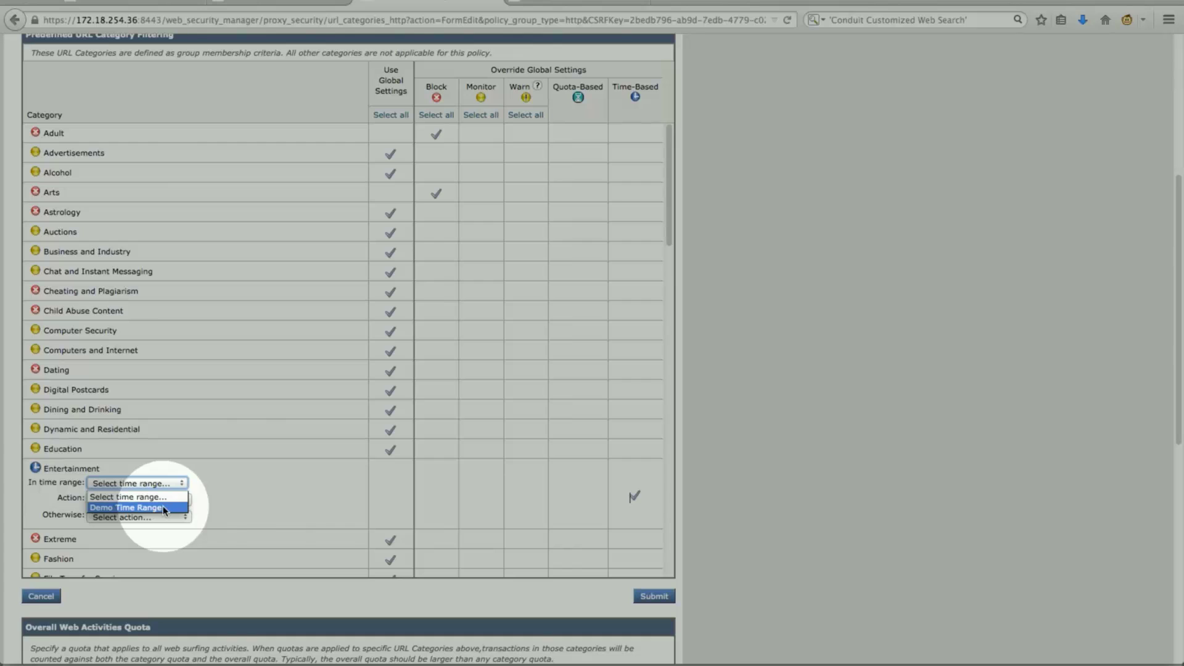
{"action": "left_click", "coordinate": [163, 506]}
{"action": "left_click", "coordinate": [180, 498]}
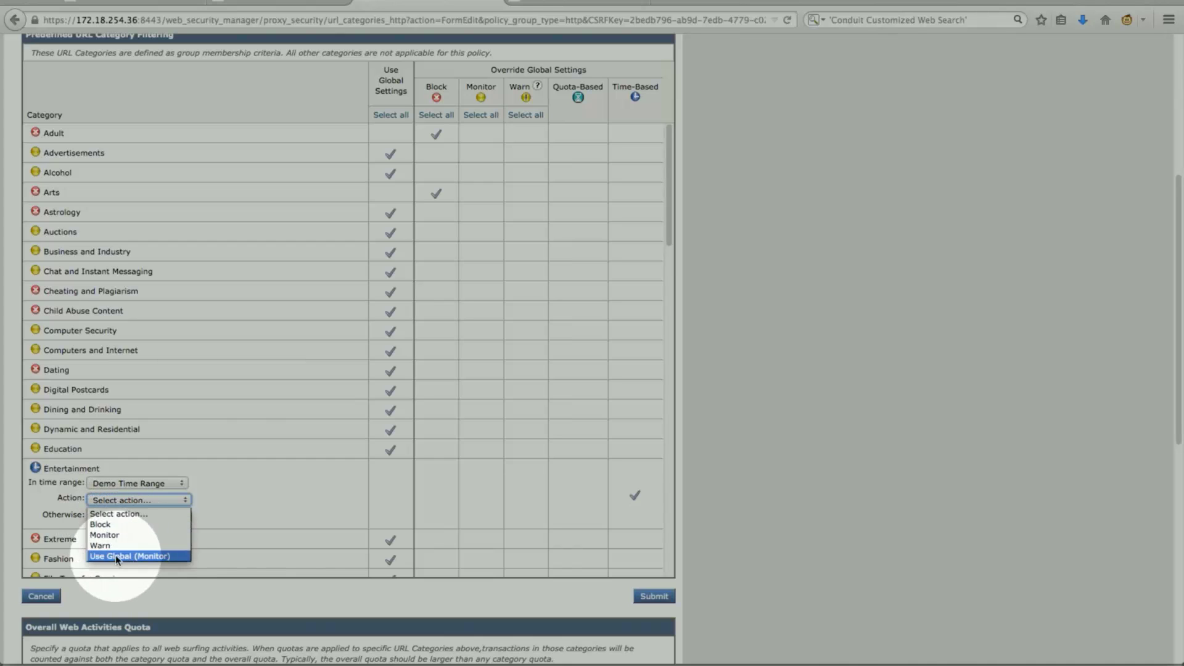
{"action": "left_click", "coordinate": [110, 525]}
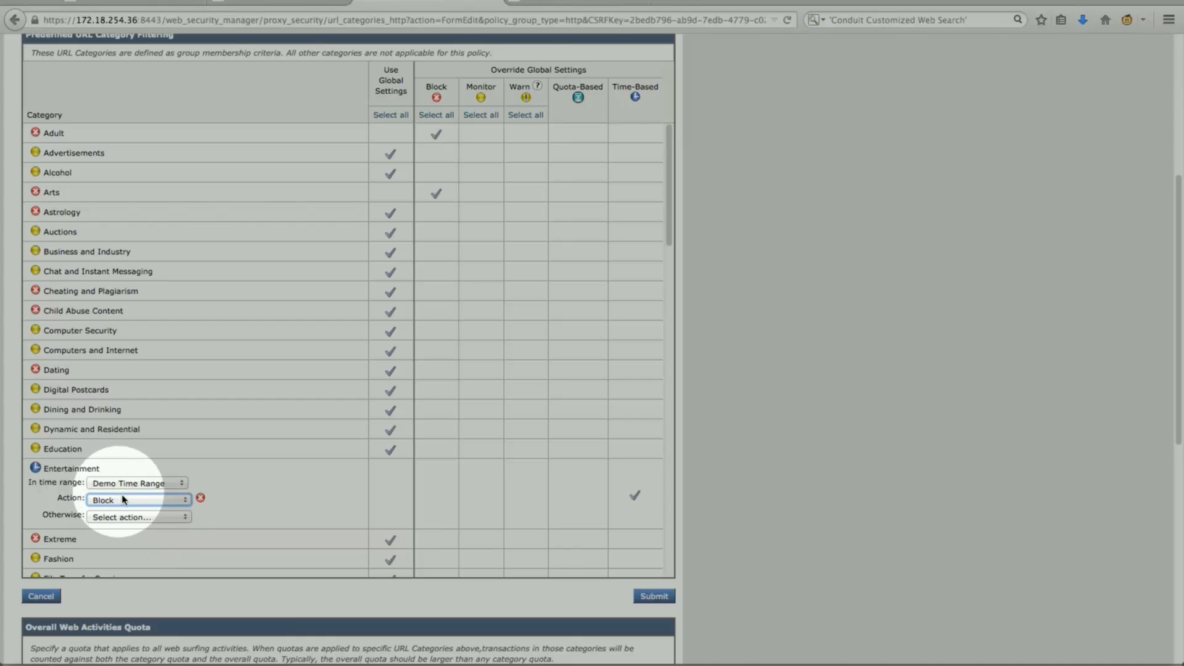
{"action": "left_click", "coordinate": [154, 521]}
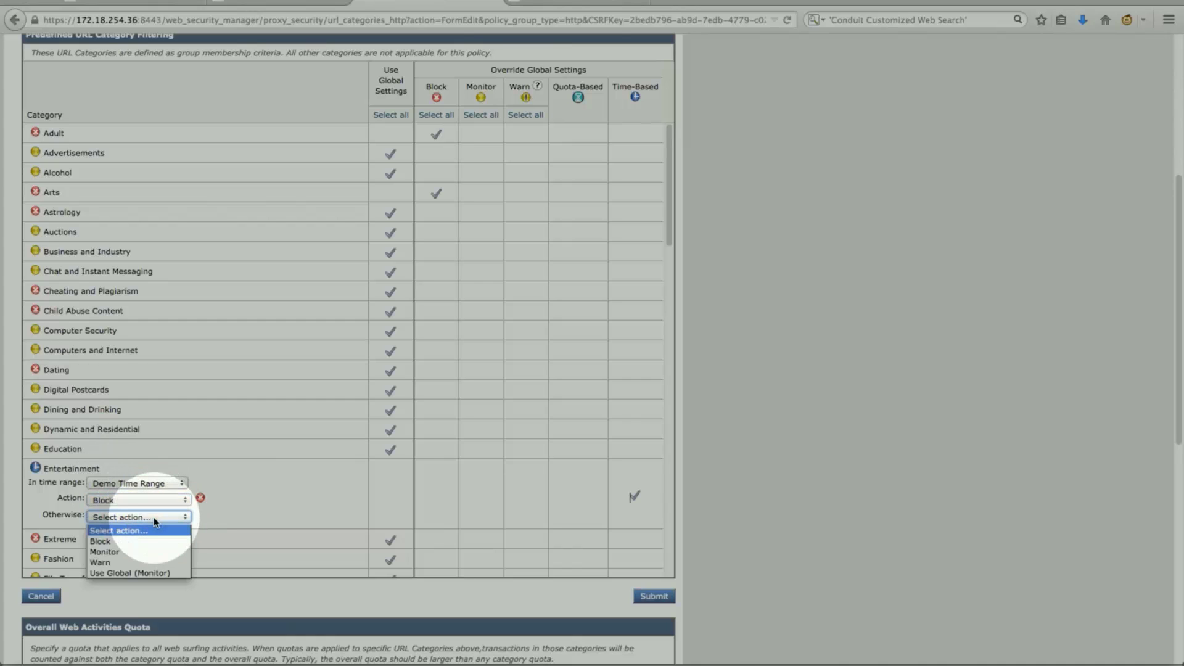
{"action": "left_click", "coordinate": [145, 553]}
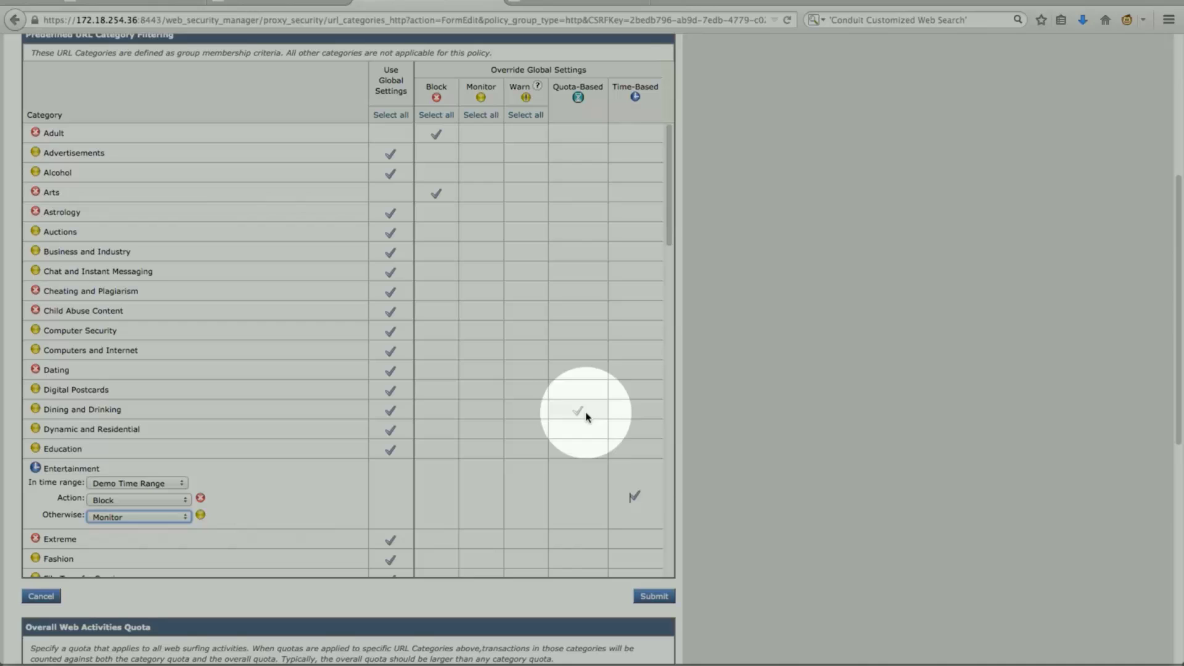
Switch Entertainment back to quota-based with the Demo Quota profile and submit
{"action": "left_click", "coordinate": [583, 493]}
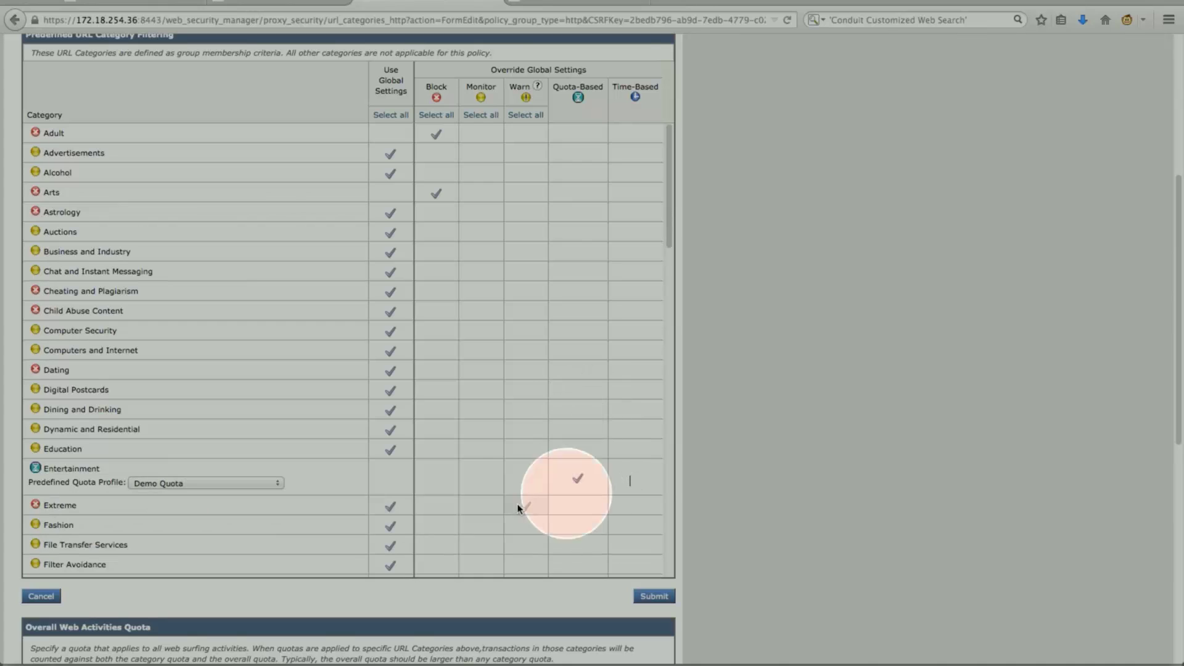
{"action": "left_click", "coordinate": [273, 484]}
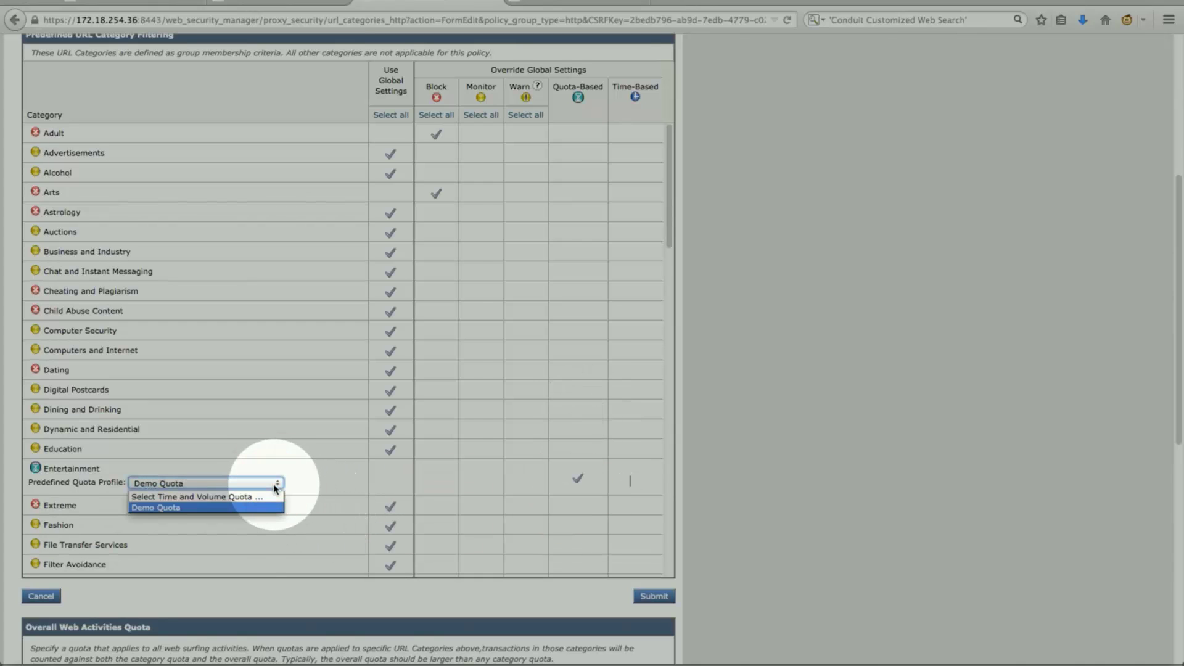
{"action": "left_click", "coordinate": [209, 509]}
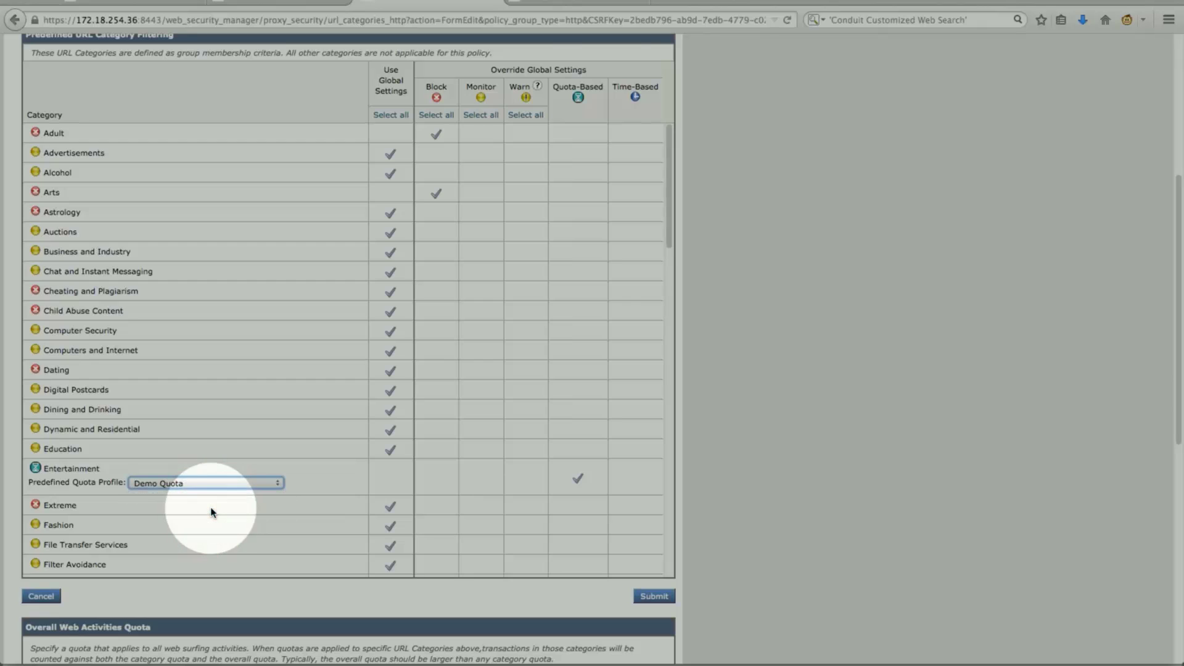
{"action": "left_click", "coordinate": [803, 549]}
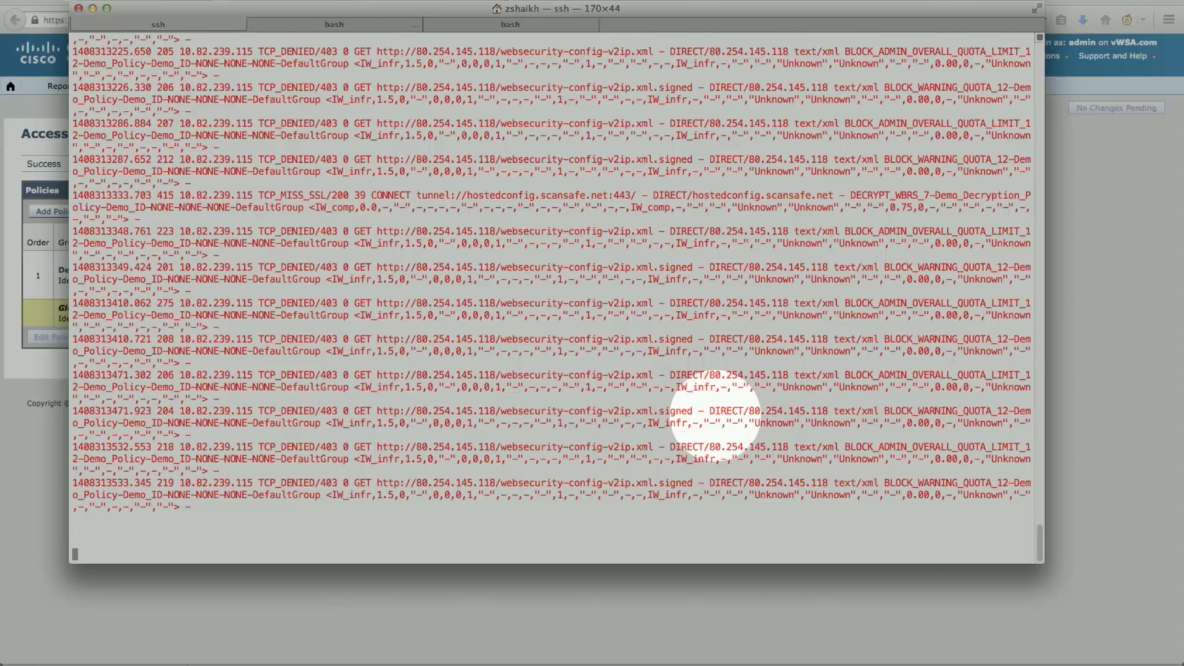
{"action": "key", "text": "Return"}
{"action": "key", "text": "Return"}
{"action": "key", "text": "Return"}
{"action": "key", "text": "Return"}
{"action": "key", "text": "Return"}
{"action": "key", "text": "Return"}
{"action": "key", "text": "Return"}
{"action": "key", "text": "Return"}
{"action": "key", "text": "Return"}
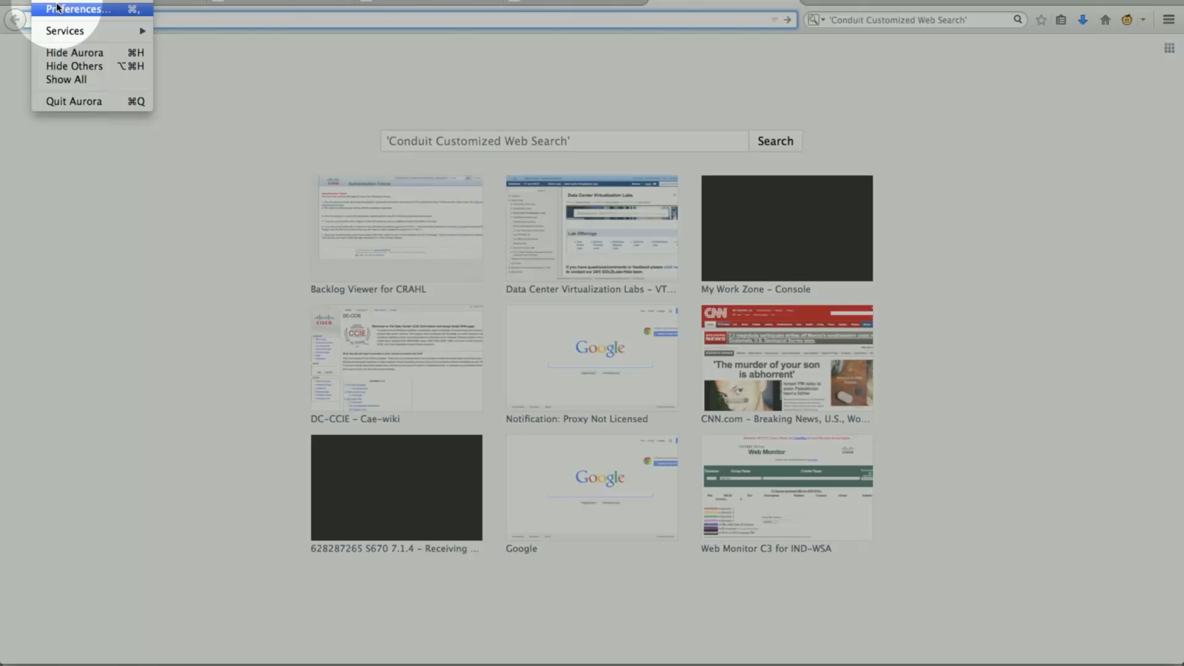
Set Aurora's network connection to manual proxy 172.18.254.36 port 80 and close Preferences
{"action": "left_click", "coordinate": [57, 9]}
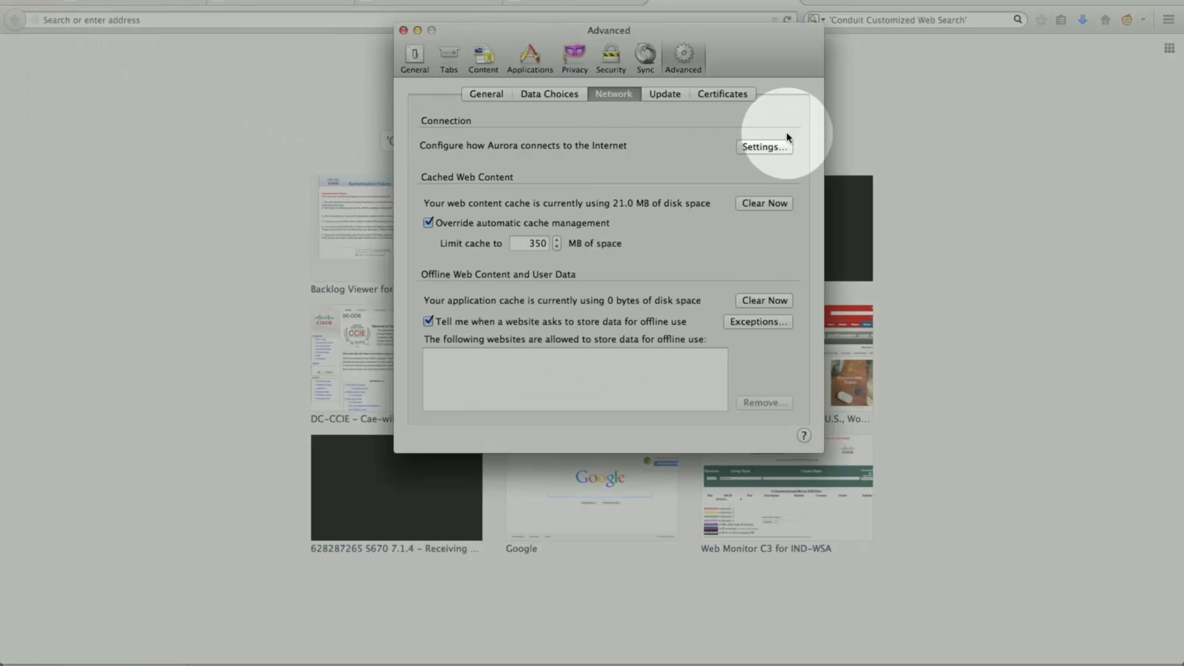
{"action": "left_click", "coordinate": [778, 146]}
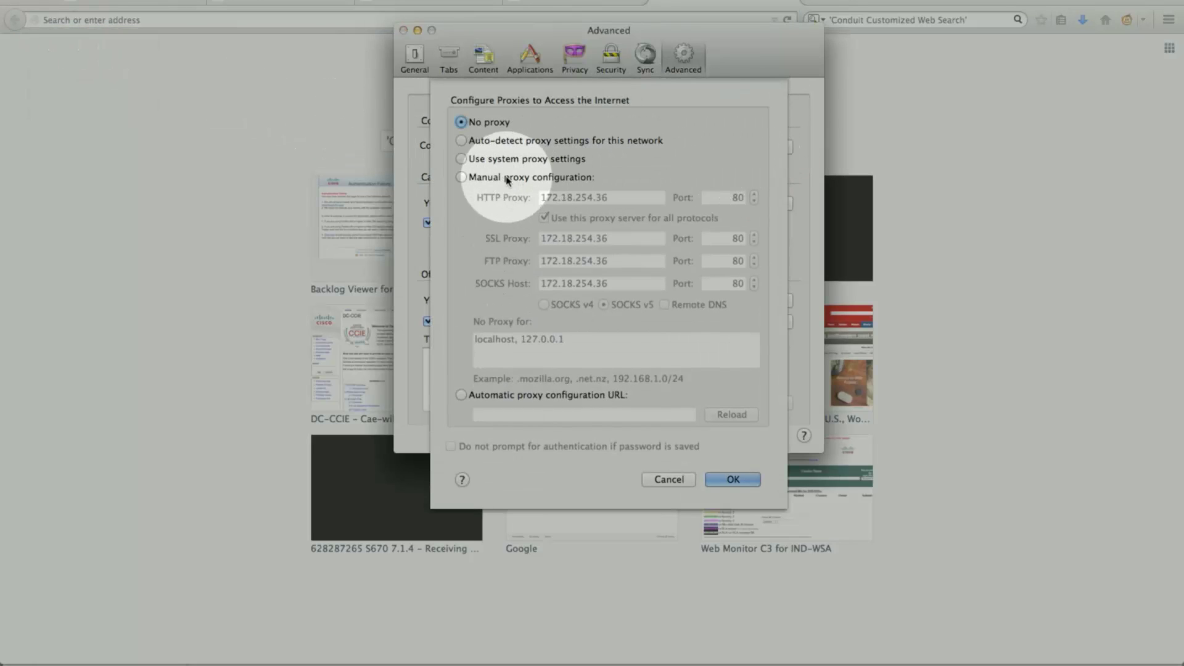
{"action": "left_click", "coordinate": [506, 179]}
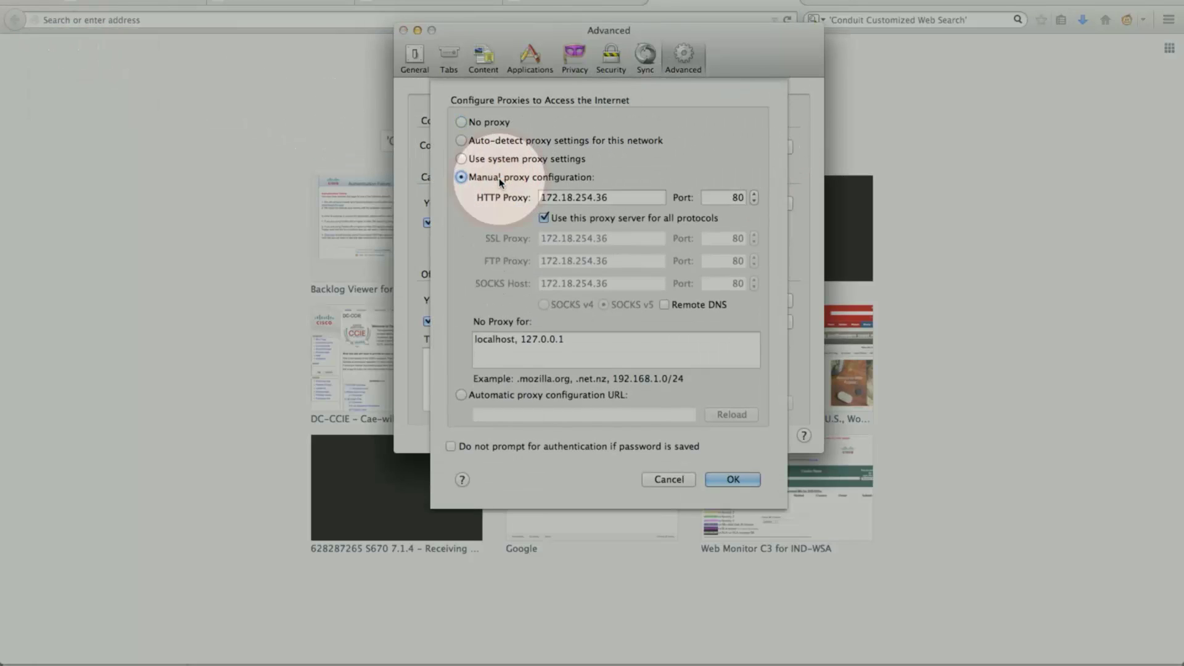
{"action": "left_click", "coordinate": [732, 479]}
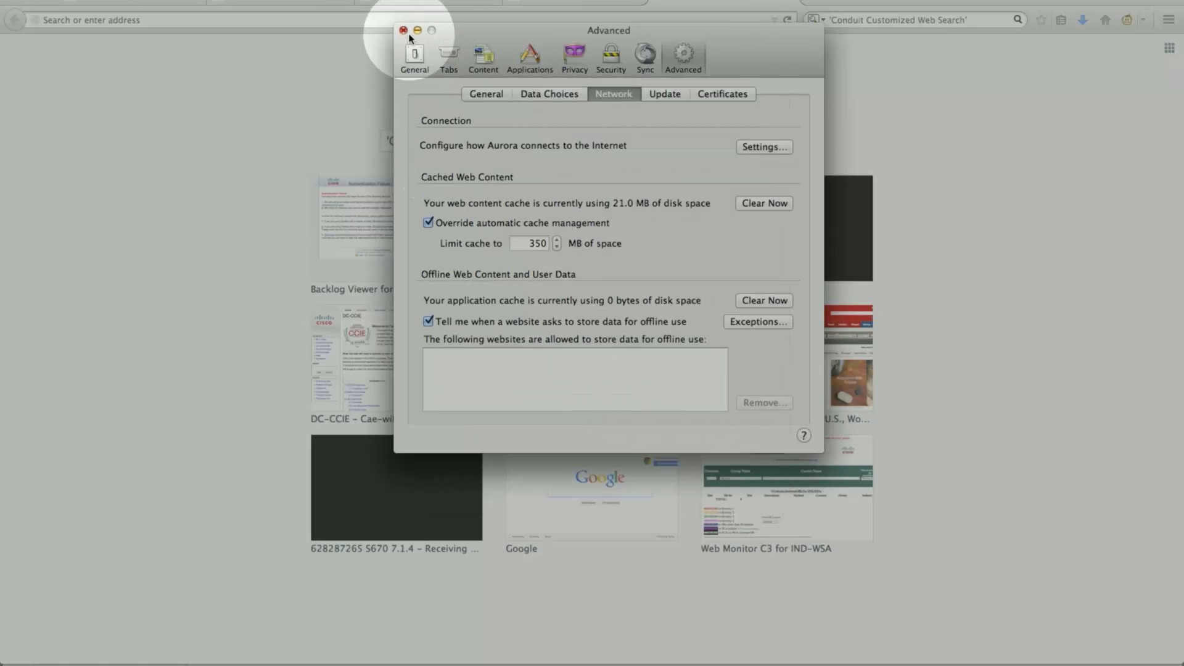
{"action": "left_click", "coordinate": [405, 30]}
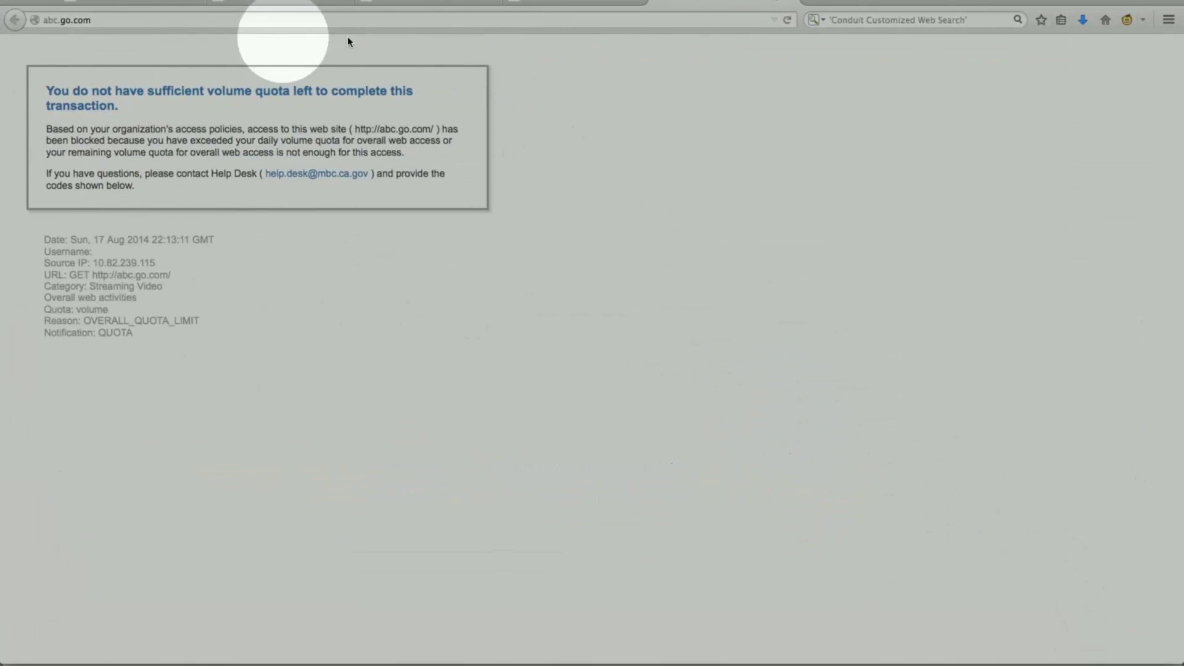
Switch Aurora's connection settings back to No proxy and confirm
{"action": "left_click", "coordinate": [50, 5]}
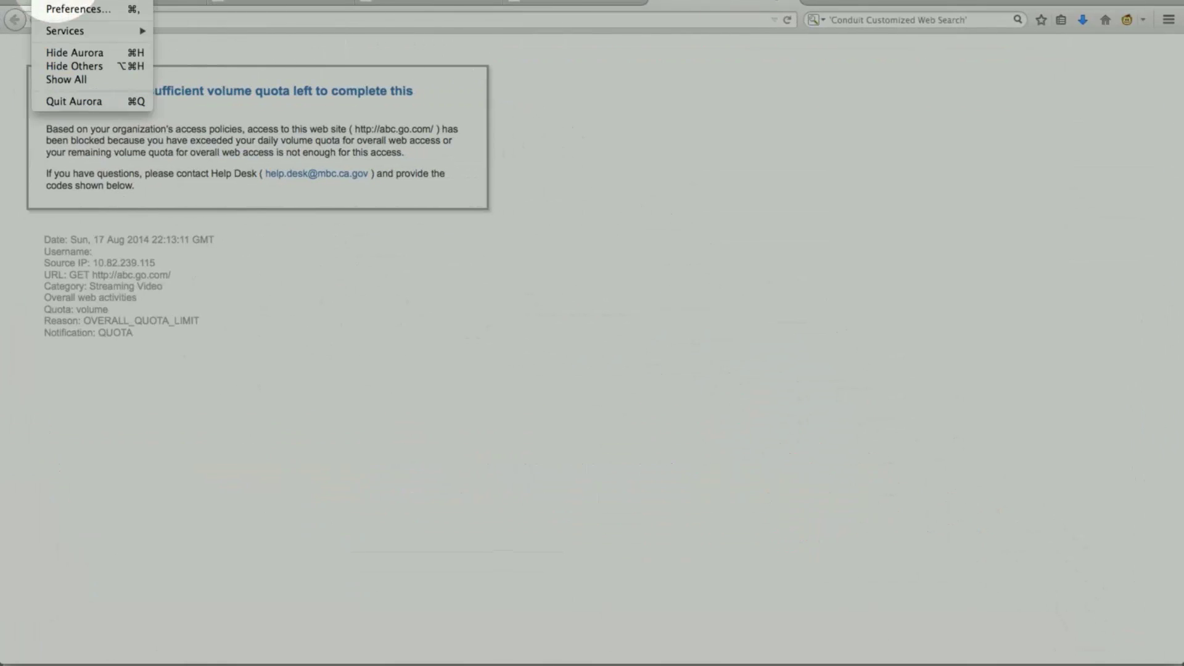
{"action": "left_click", "coordinate": [65, 8]}
{"action": "left_click", "coordinate": [771, 150]}
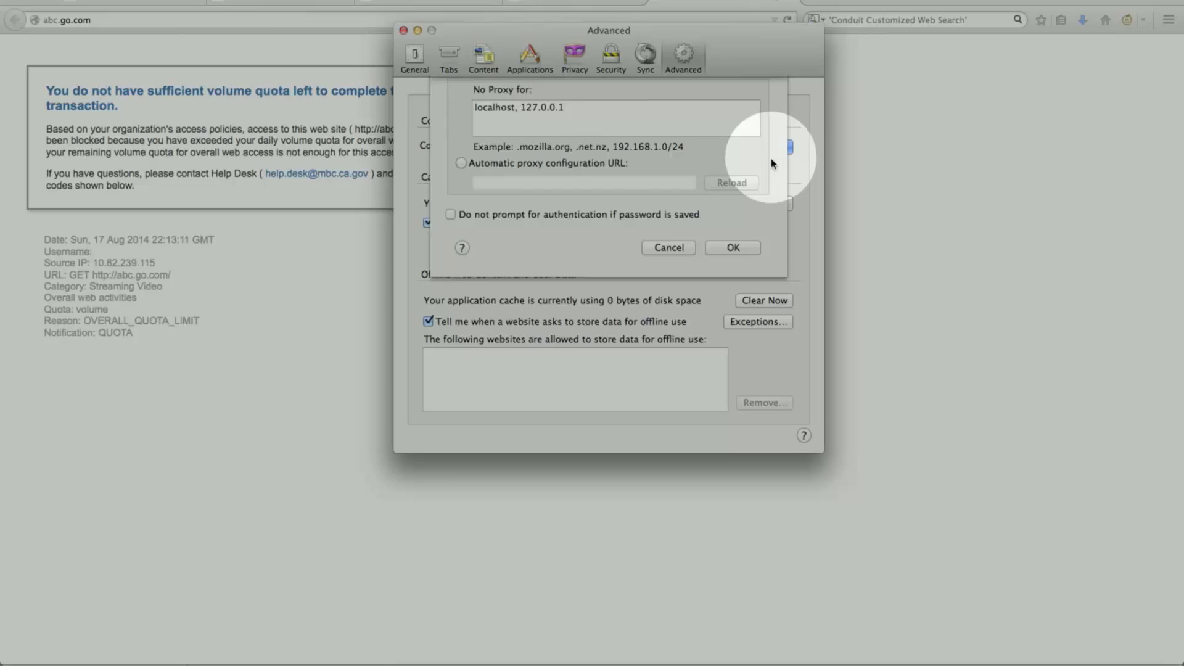
{"action": "left_click", "coordinate": [470, 123]}
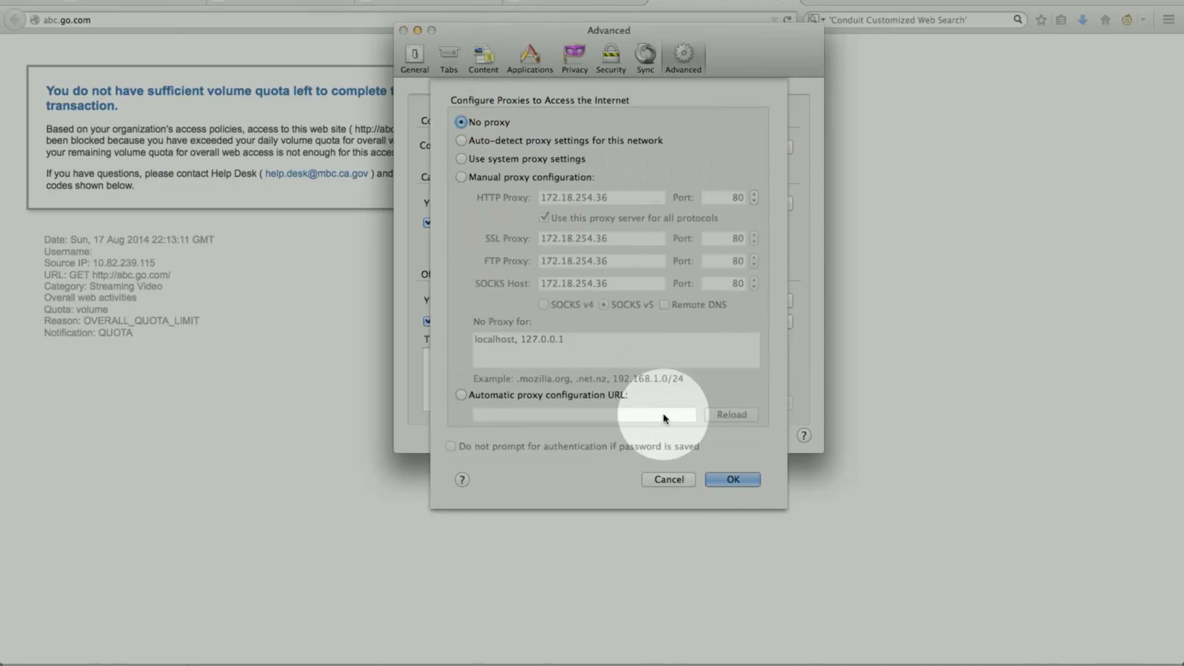
{"action": "left_click", "coordinate": [733, 479]}
Close Preferences and open URL Filtering for Demo Decryption Policy from WSA Decryption Policies
{"action": "left_click", "coordinate": [404, 31]}
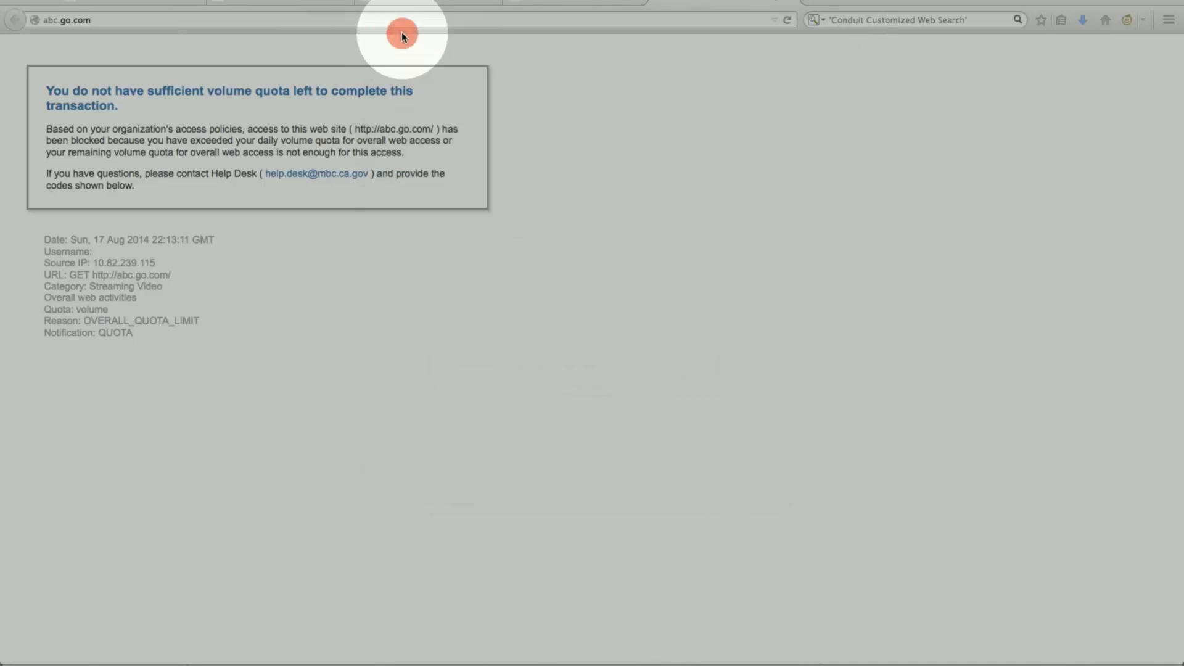
{"action": "left_click", "coordinate": [428, 2]}
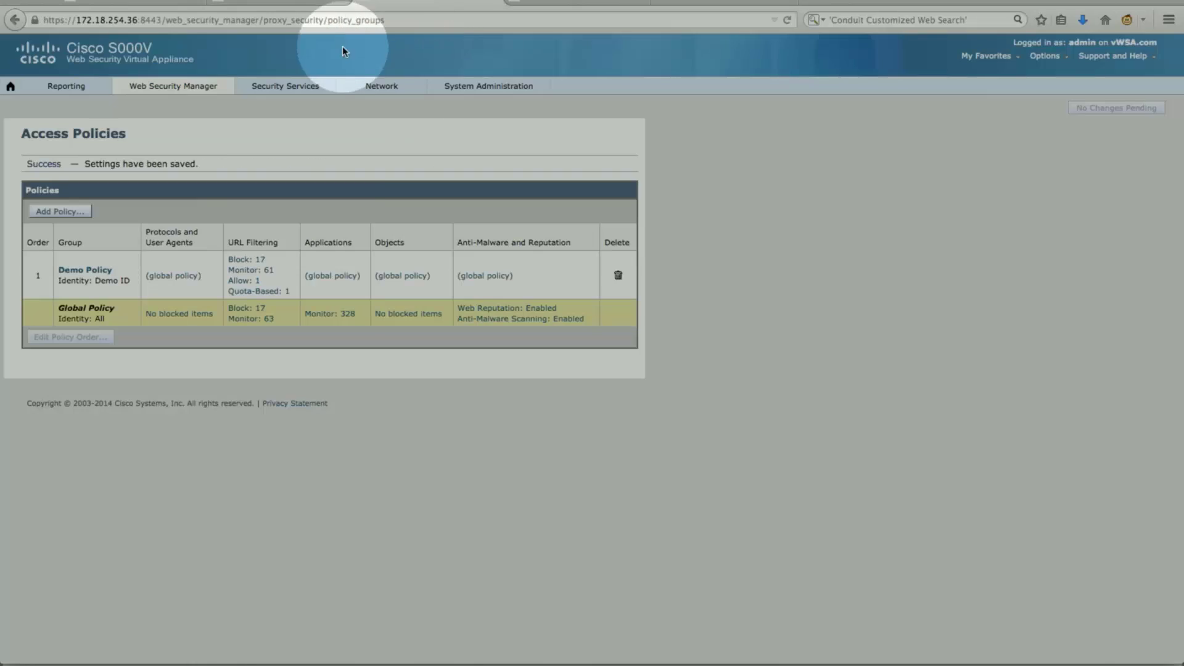
{"action": "mouse_move", "coordinate": [183, 92]}
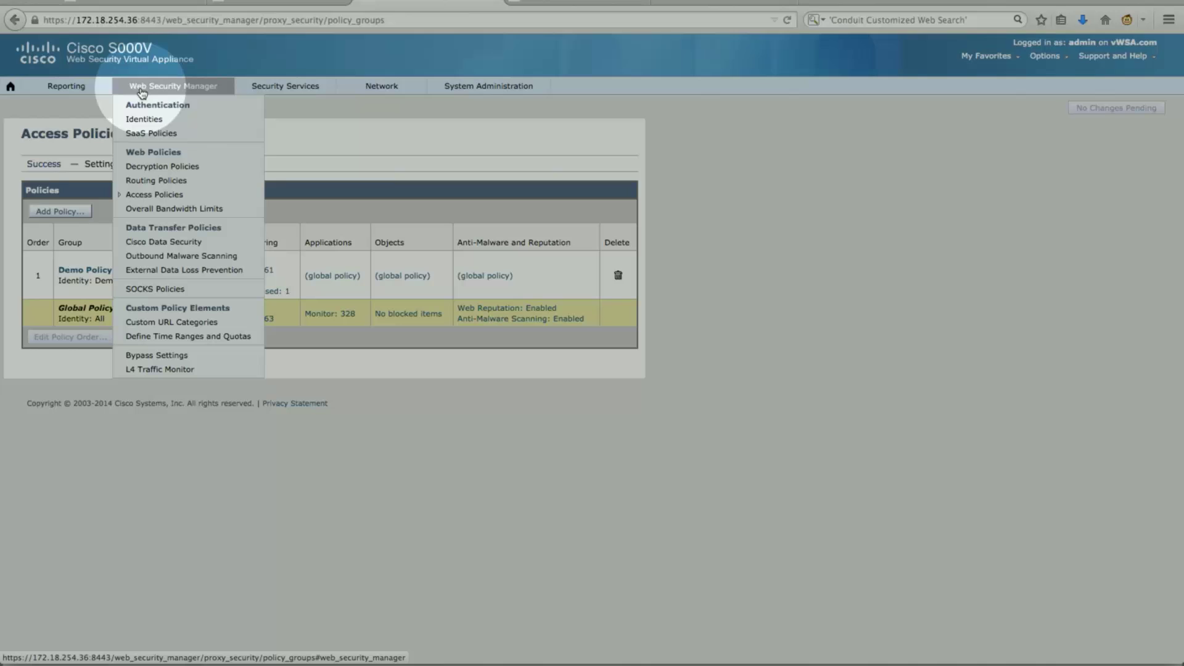
{"action": "left_click", "coordinate": [210, 166]}
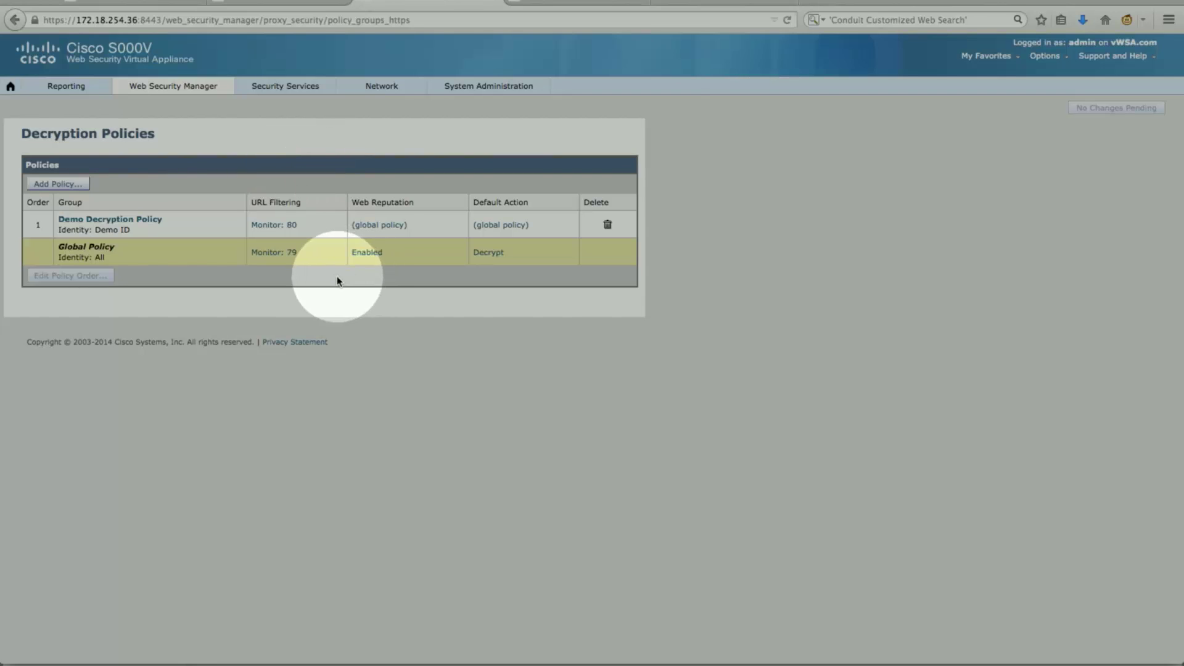
{"action": "left_click", "coordinate": [291, 227]}
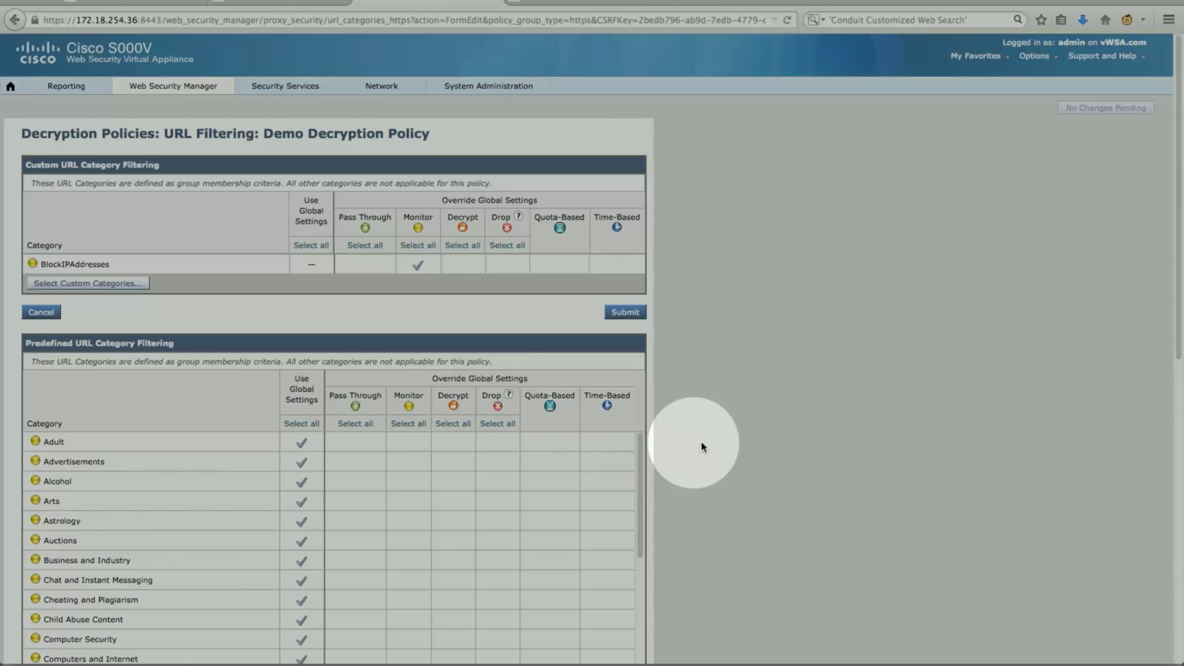
Give Entertainment a Time-Based override with Demo Time Range, leaving the action unselected
{"action": "scroll", "coordinate": [702, 442], "scroll_direction": "down", "scroll_amount": 6}
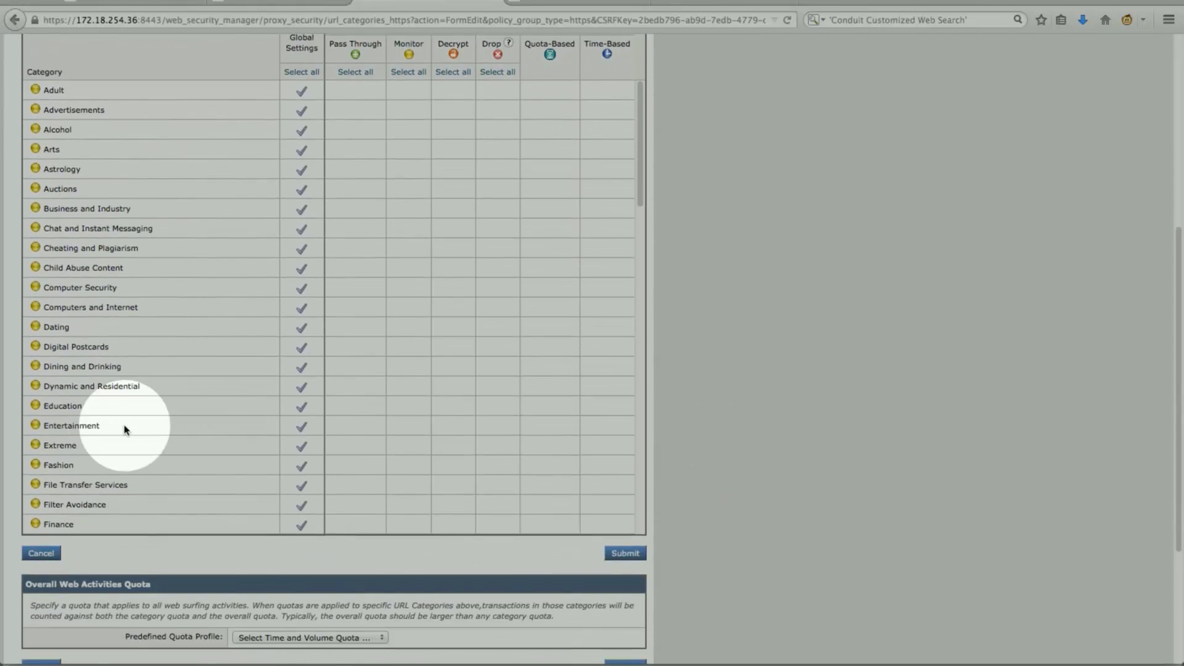
{"action": "left_click", "coordinate": [604, 428]}
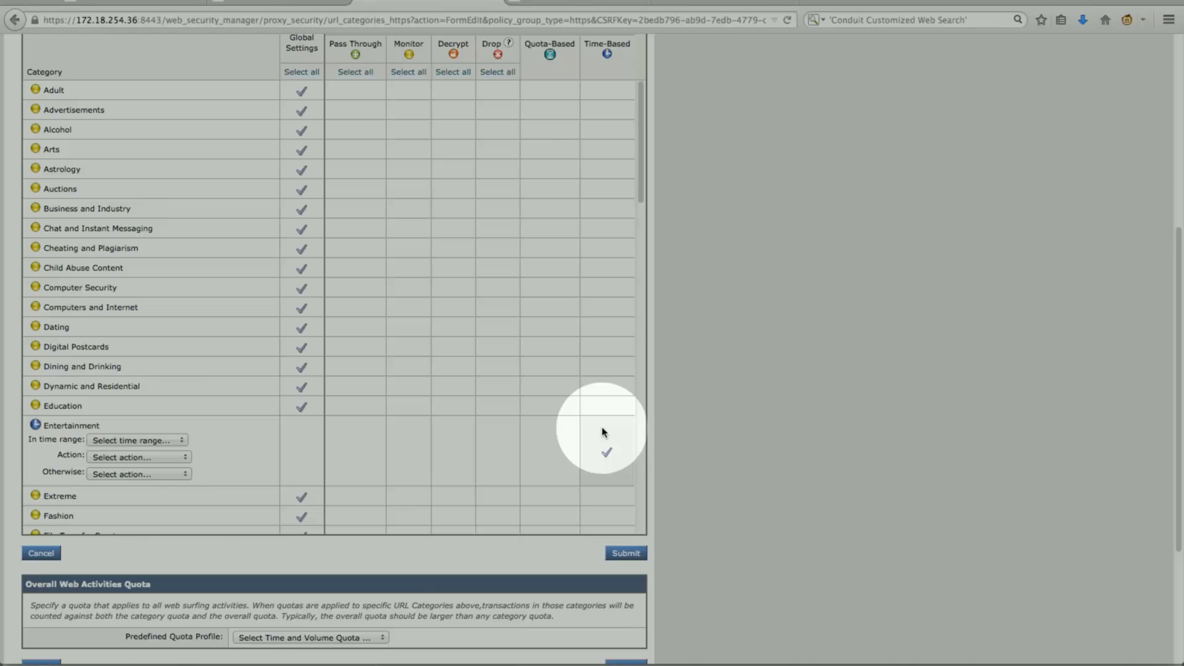
{"action": "left_click", "coordinate": [176, 439]}
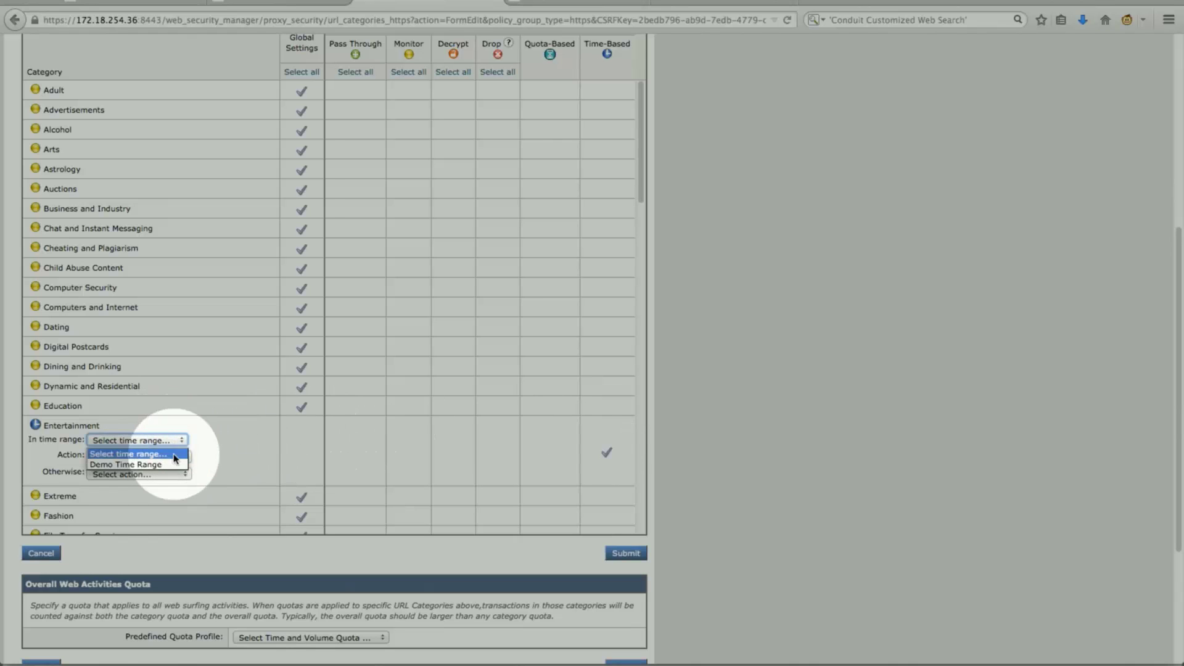
{"action": "left_click", "coordinate": [169, 463]}
{"action": "left_click", "coordinate": [175, 457]}
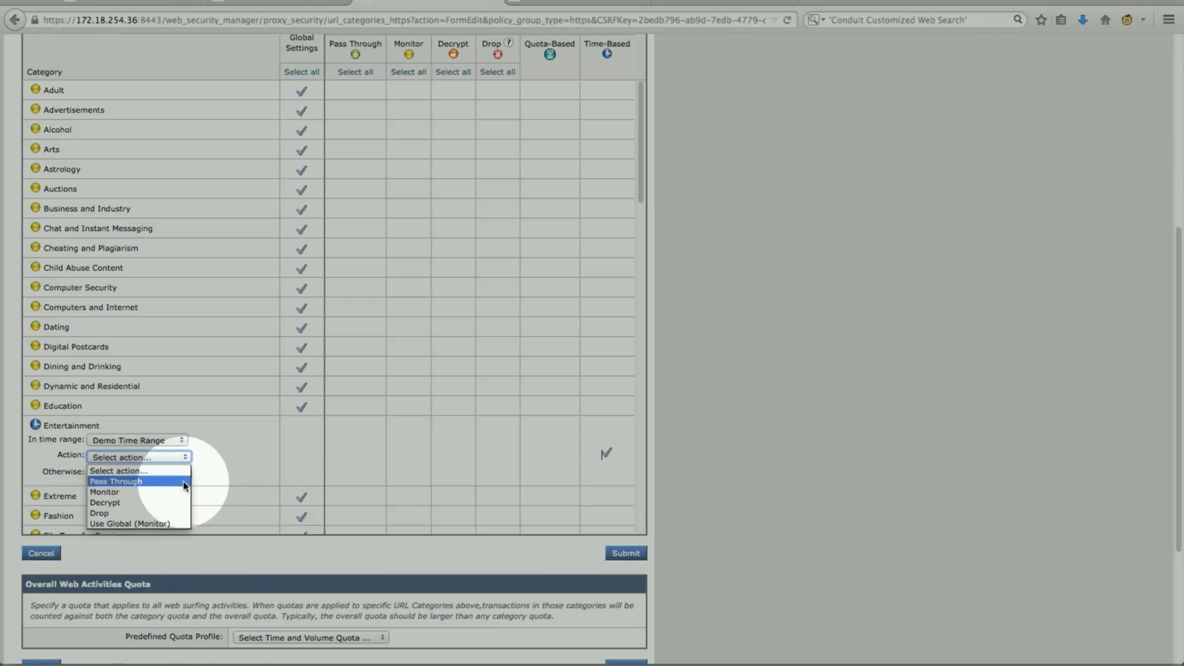
{"action": "left_click", "coordinate": [243, 466]}
{"action": "scroll", "coordinate": [728, 431], "scroll_direction": "up", "scroll_amount": 3}
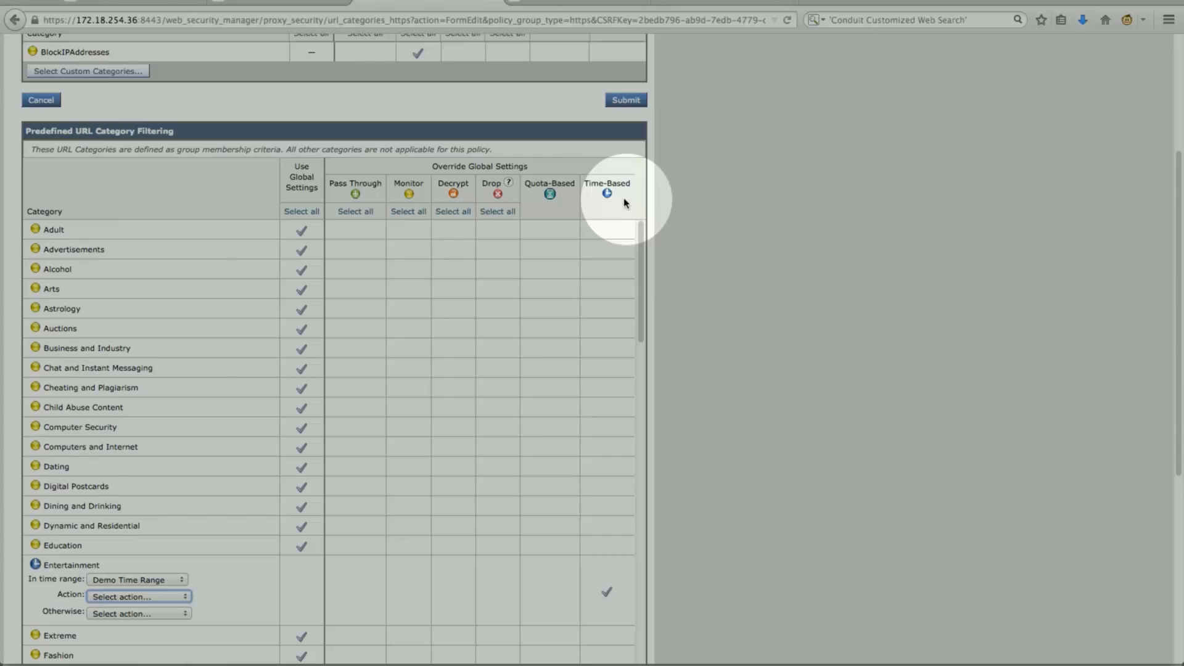
Switch Entertainment to Quota-Based with the Demo Quota profile, then cancel the policy changes
{"action": "scroll", "coordinate": [712, 316], "scroll_direction": "down", "scroll_amount": 4}
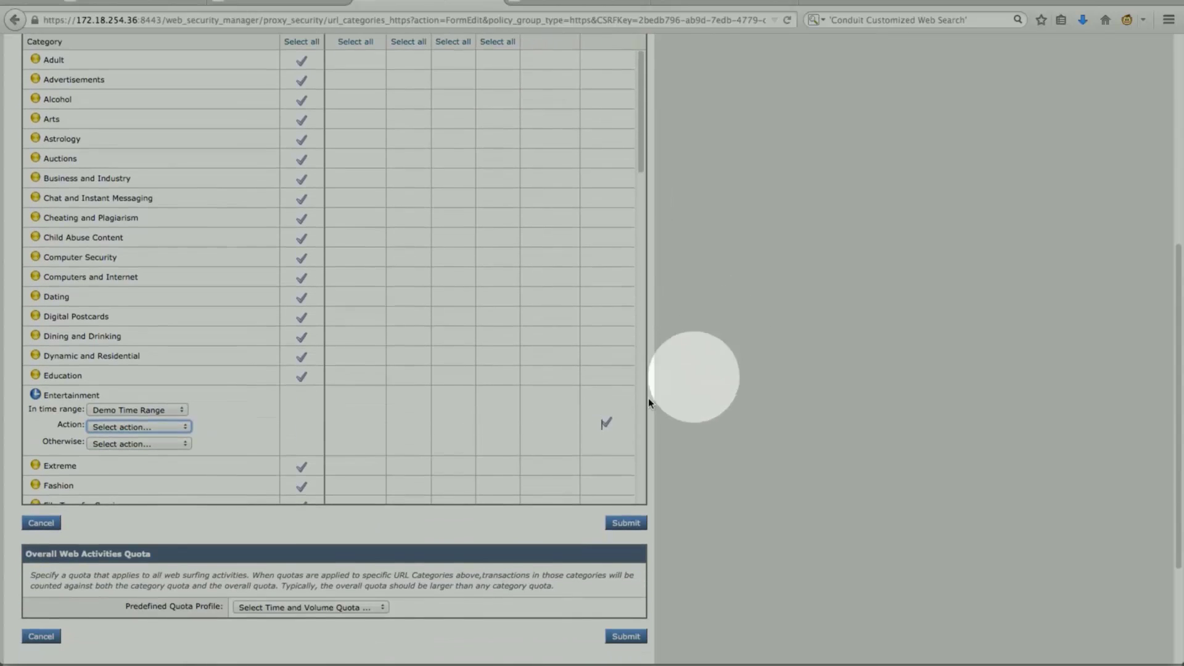
{"action": "left_click", "coordinate": [549, 416]}
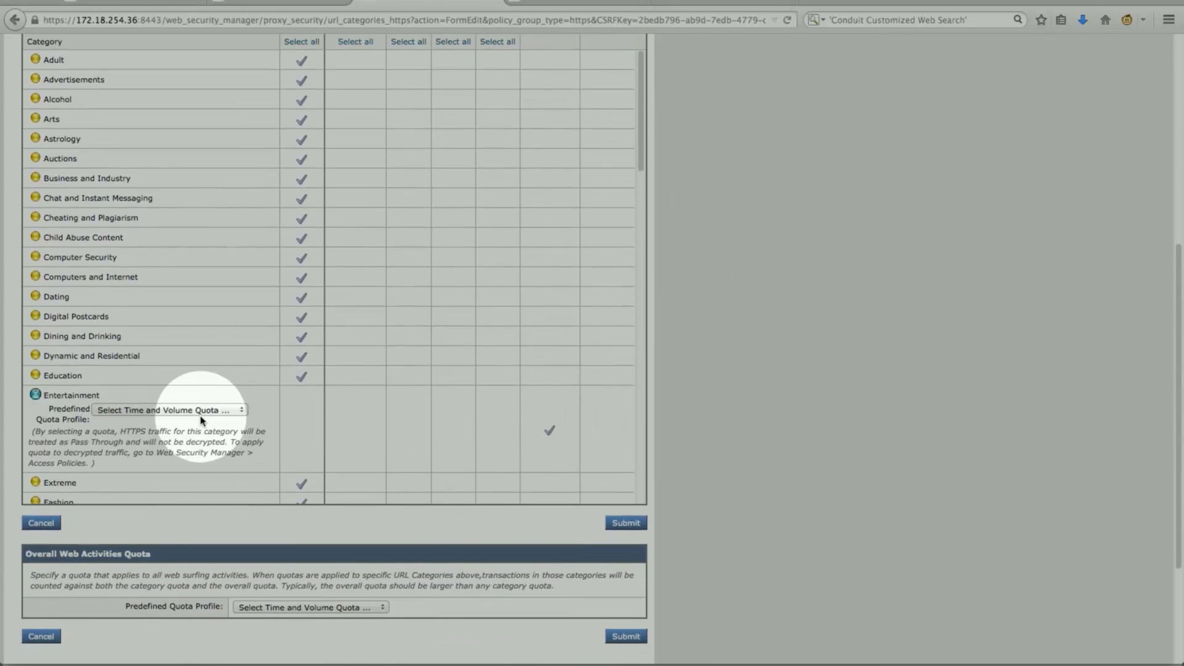
{"action": "left_click", "coordinate": [223, 410]}
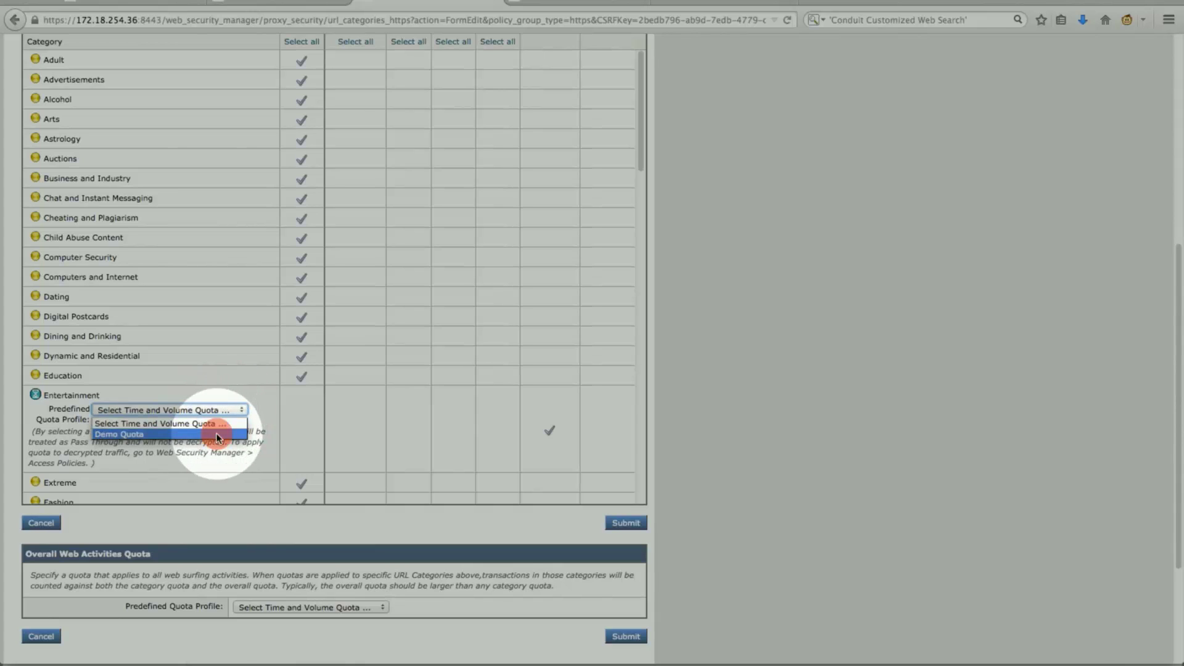
{"action": "left_click", "coordinate": [216, 433]}
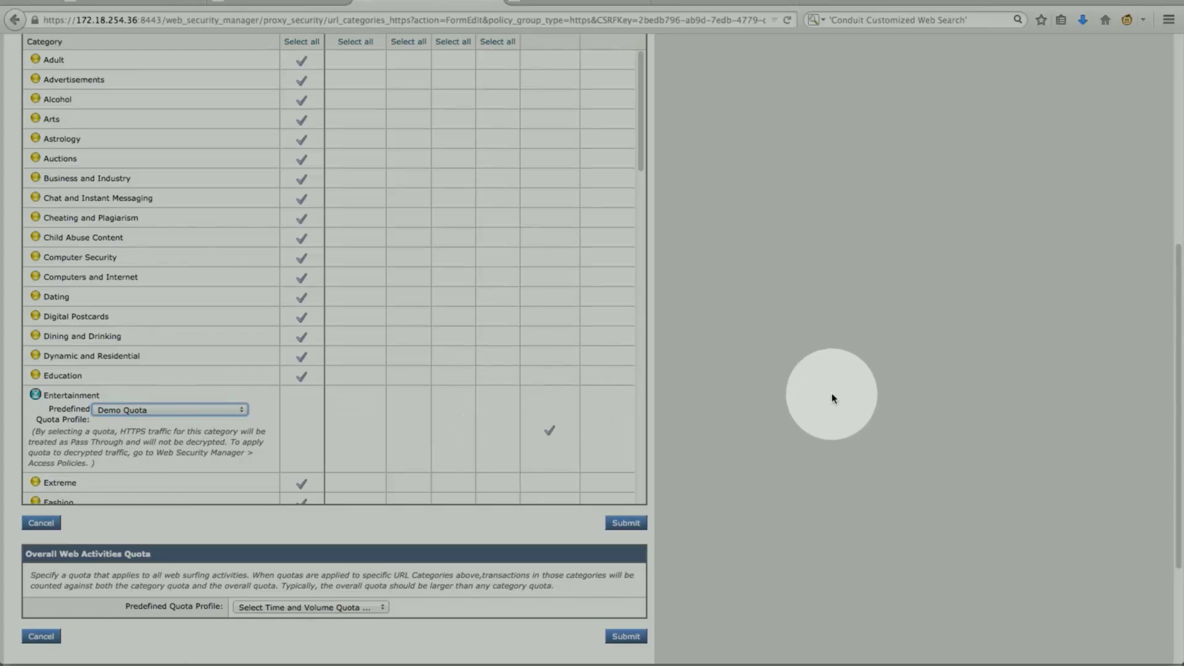
{"action": "left_click", "coordinate": [41, 522]}
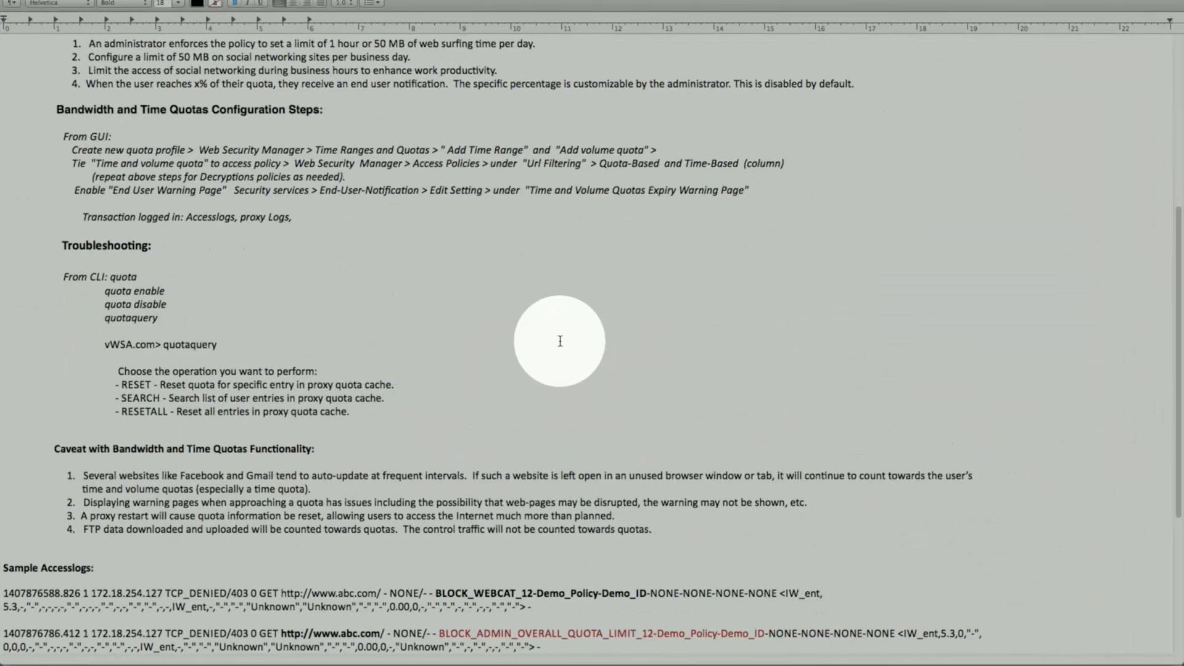
Scroll through the WSA quota notes and highlight the Volume Quota exceeded log message
{"action": "scroll", "coordinate": [544, 341], "scroll_direction": "down", "scroll_amount": 5}
{"action": "scroll", "coordinate": [543, 343], "scroll_direction": "down", "scroll_amount": 3}
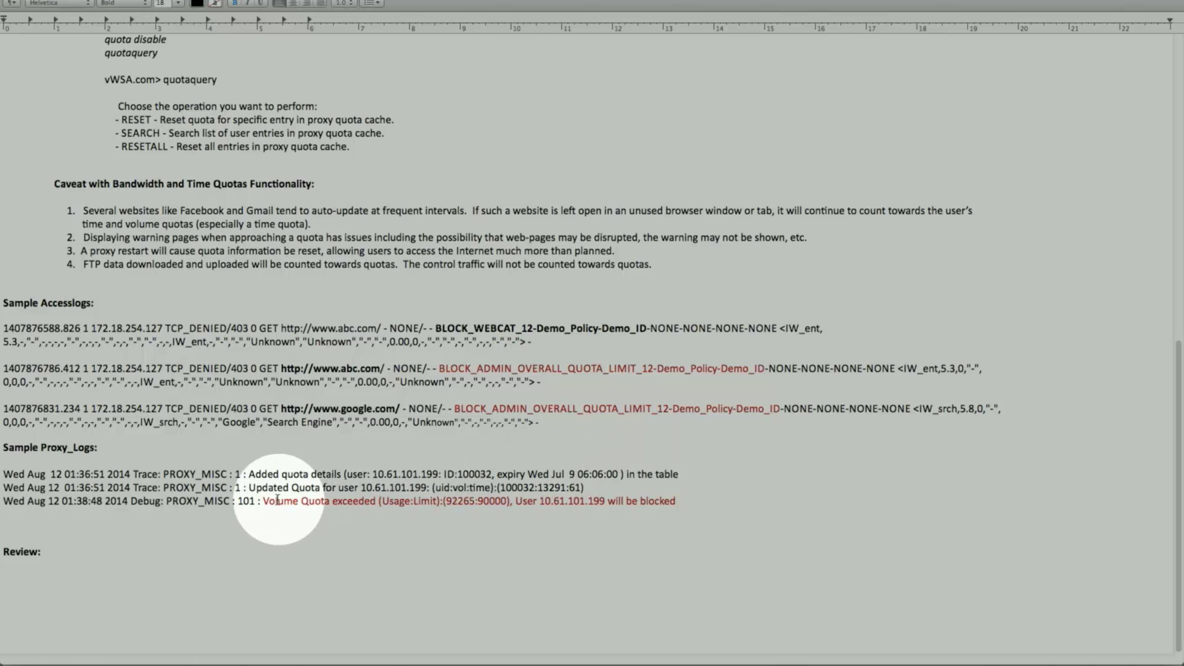
{"action": "left_click_drag", "start_coordinate": [262, 502], "coordinate": [701, 497]}
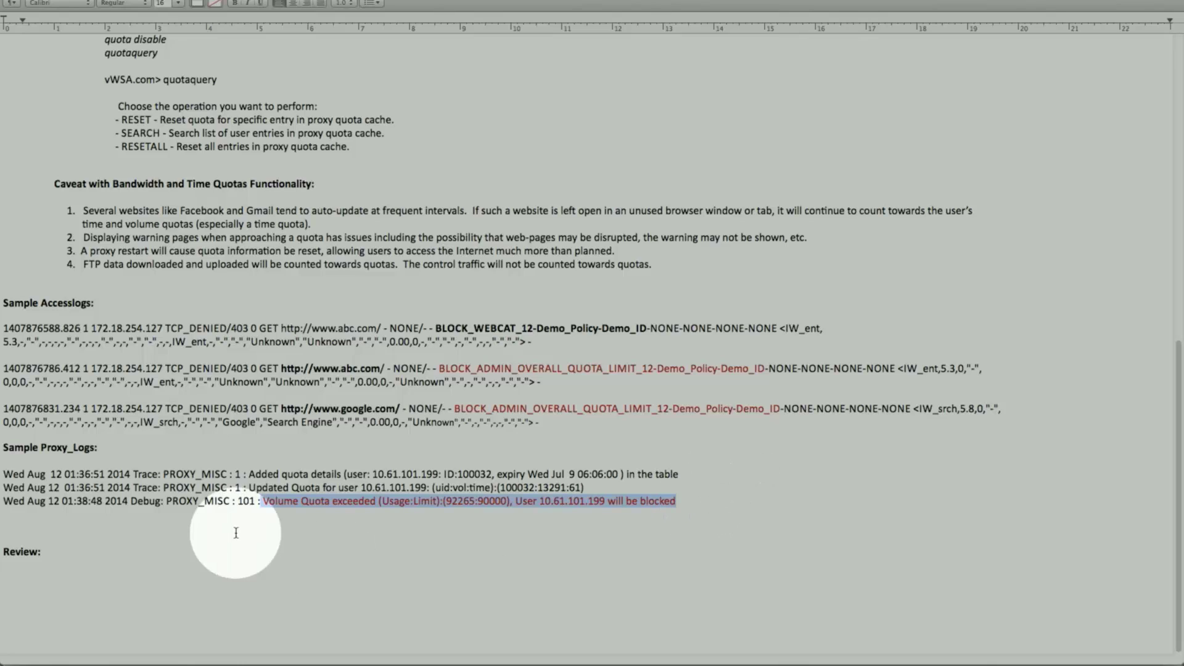
{"action": "scroll", "coordinate": [69, 551], "scroll_direction": "up", "scroll_amount": 15}
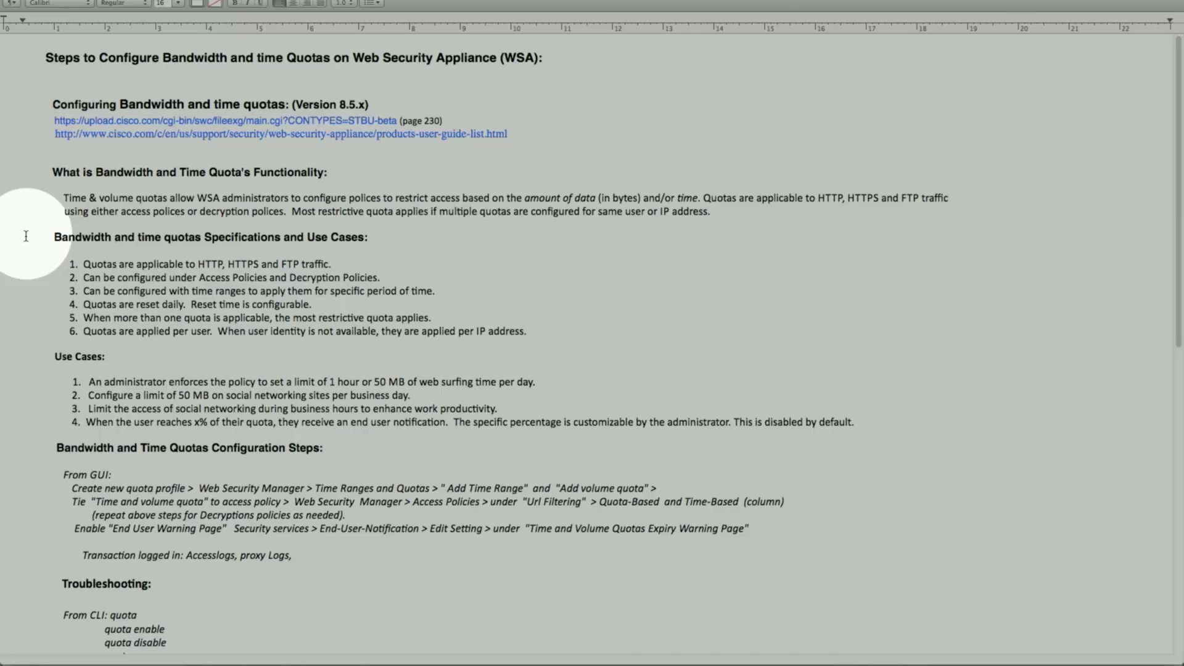
{"action": "scroll", "coordinate": [37, 210], "scroll_direction": "down", "scroll_amount": 3}
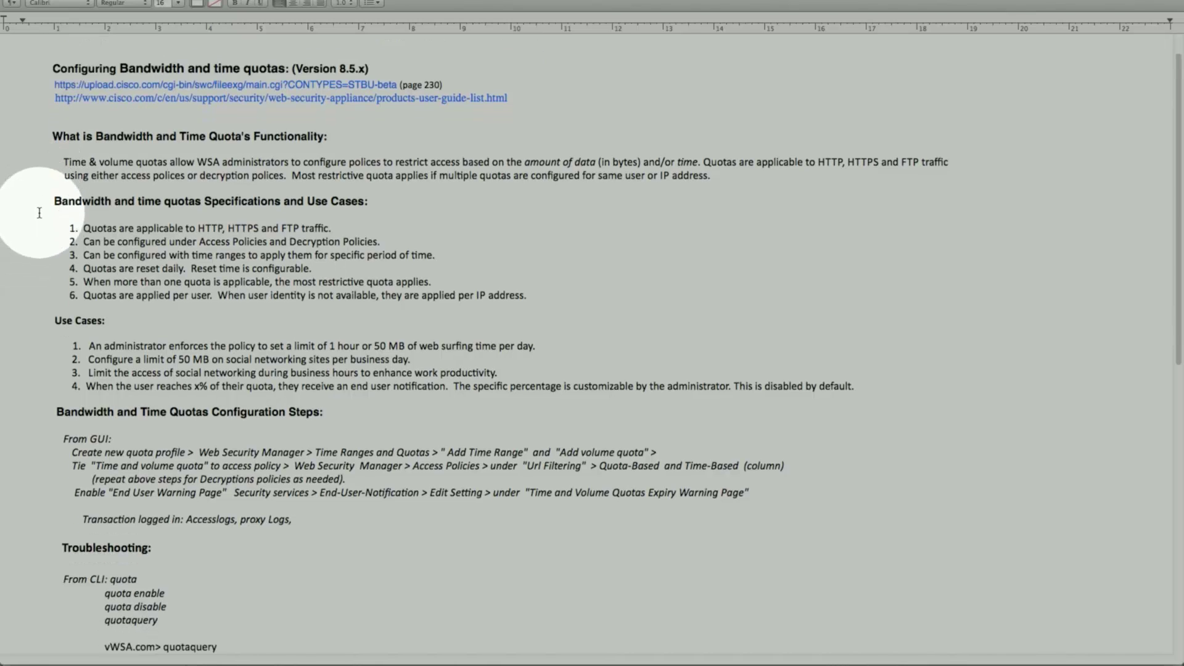
{"action": "scroll", "coordinate": [55, 308], "scroll_direction": "down", "scroll_amount": 6}
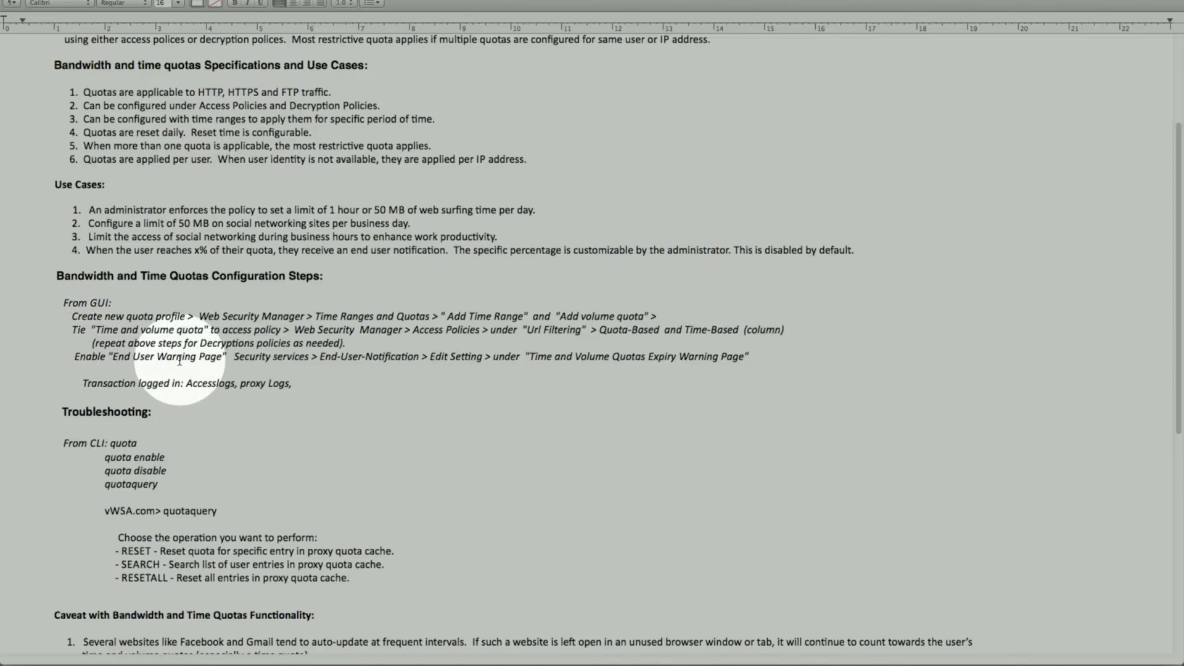
{"action": "scroll", "coordinate": [75, 401], "scroll_direction": "down", "scroll_amount": 1}
{"action": "scroll", "coordinate": [74, 401], "scroll_direction": "down", "scroll_amount": 10}
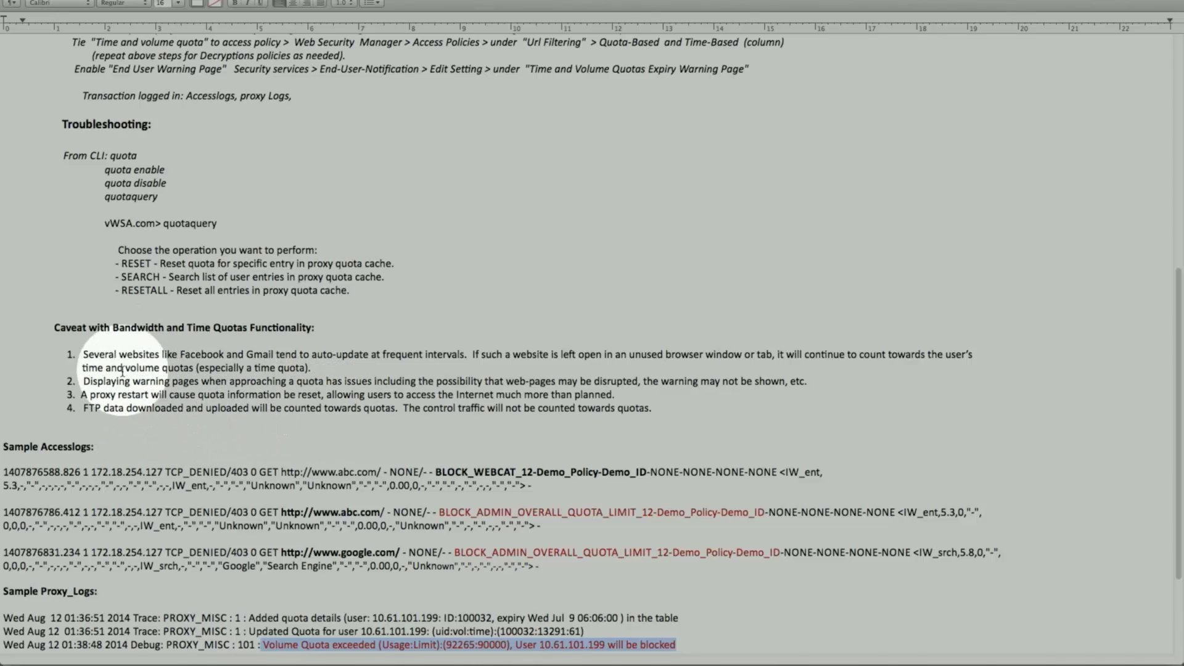
{"action": "scroll", "coordinate": [117, 395], "scroll_direction": "down", "scroll_amount": 5}
{"action": "scroll", "coordinate": [113, 416], "scroll_direction": "up", "scroll_amount": 8}
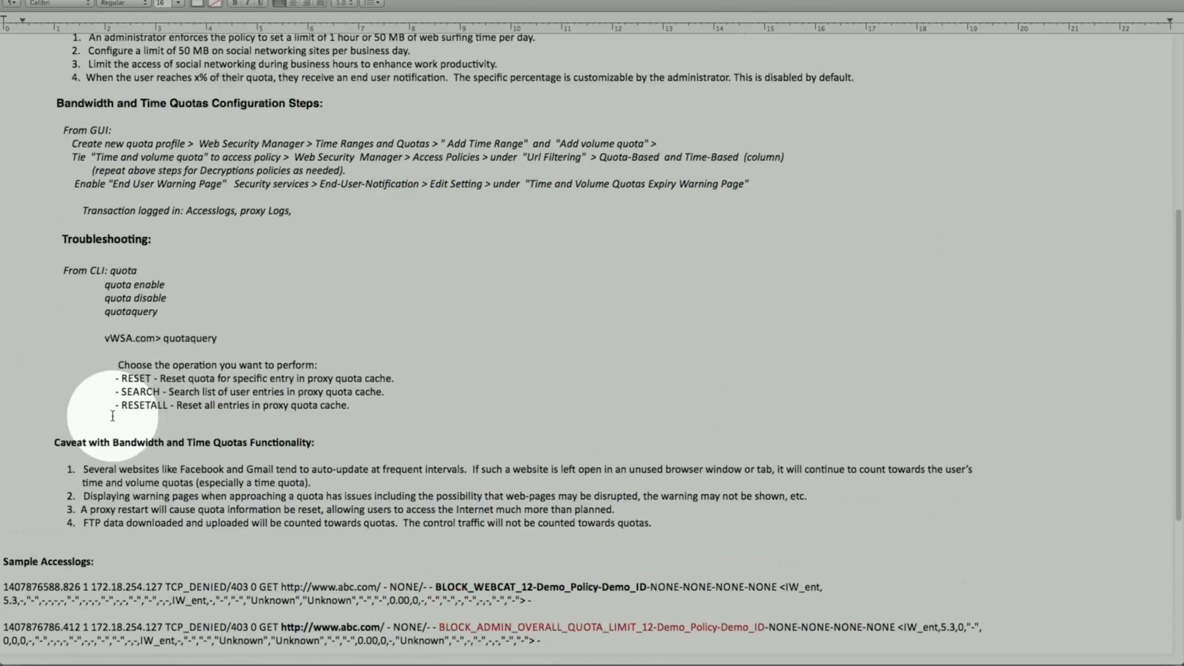
{"action": "scroll", "coordinate": [112, 416], "scroll_direction": "up", "scroll_amount": 10}
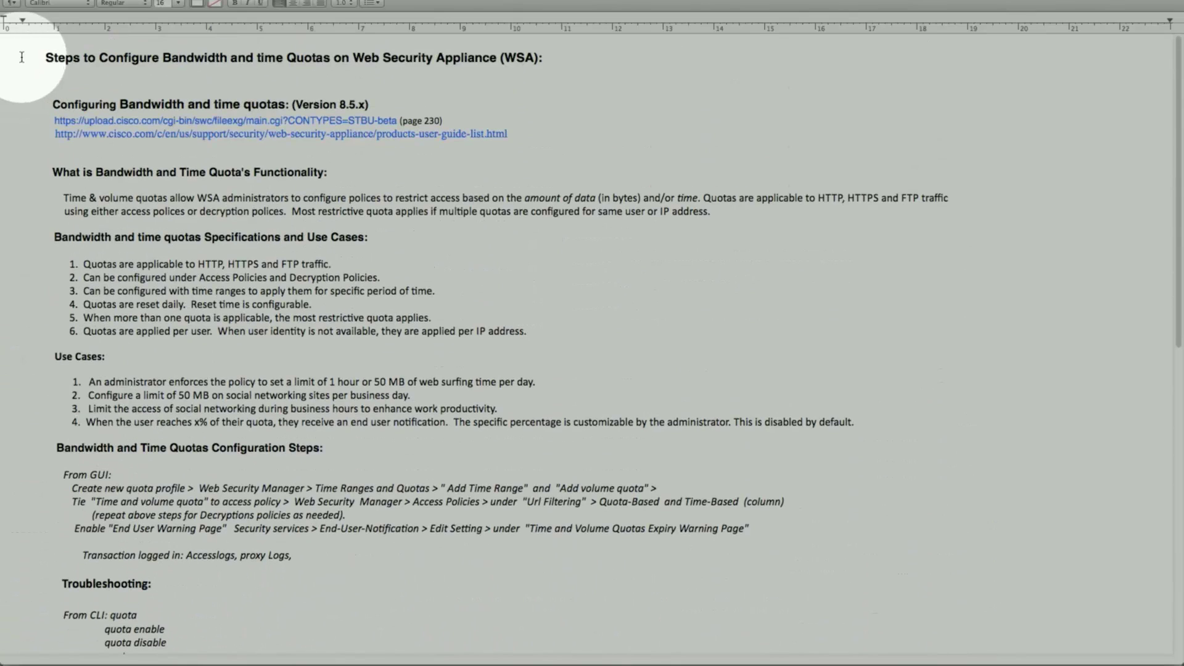
{"action": "left_click", "coordinate": [35, 67]}
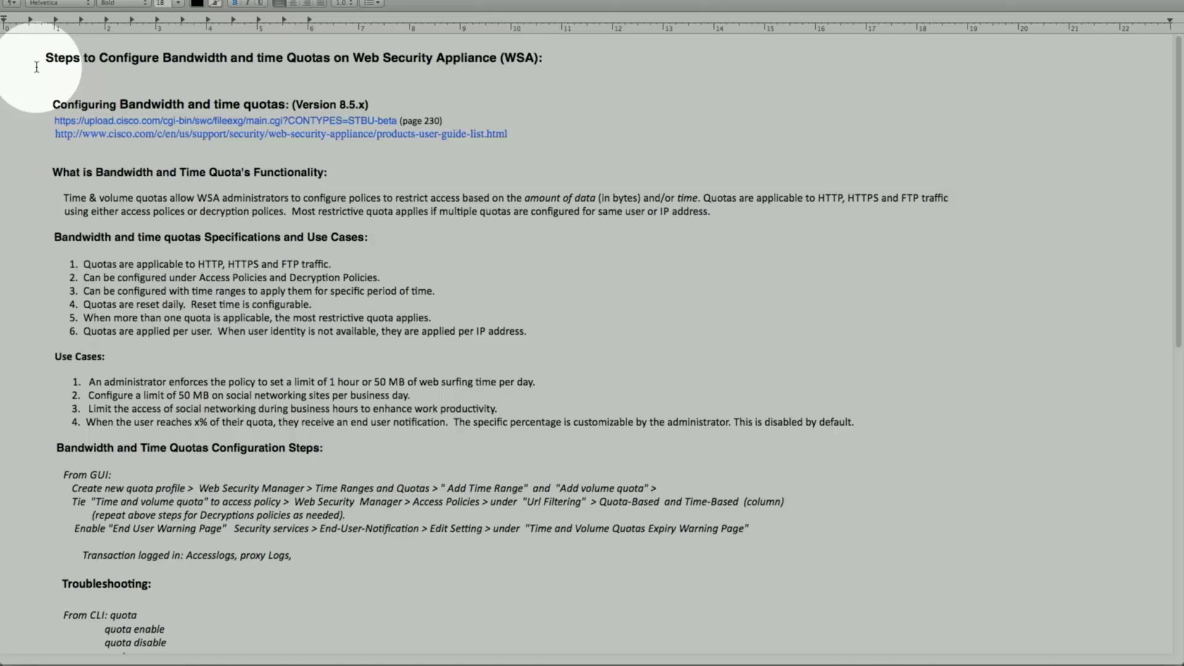
{"action": "left_click", "coordinate": [37, 67]}
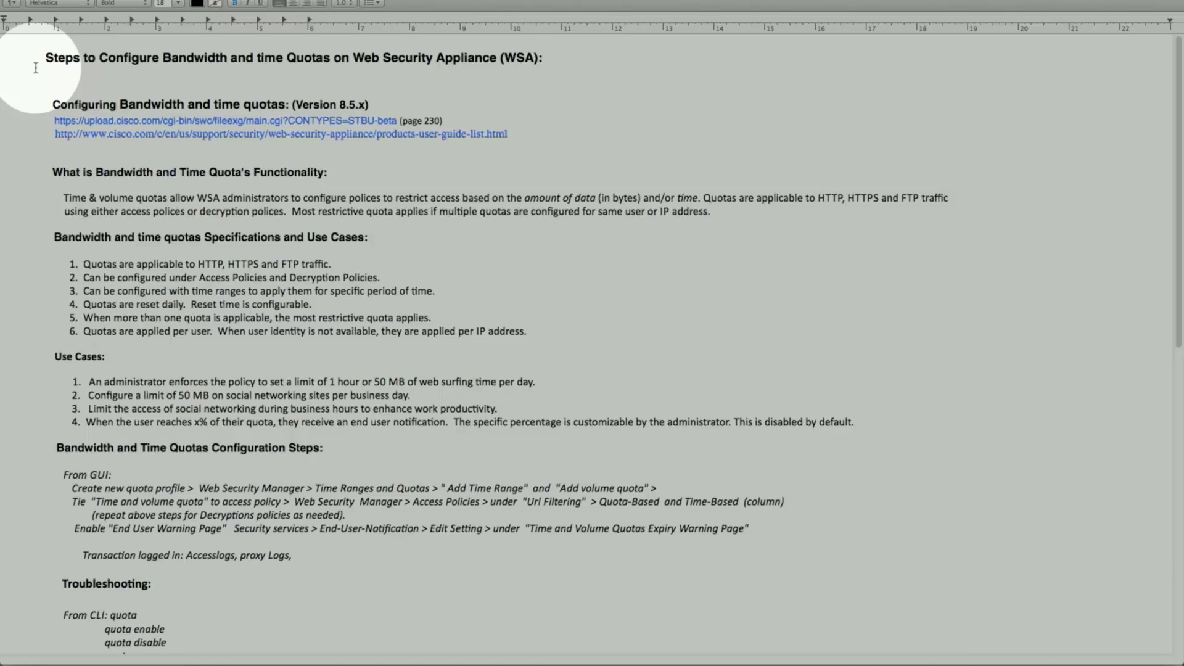